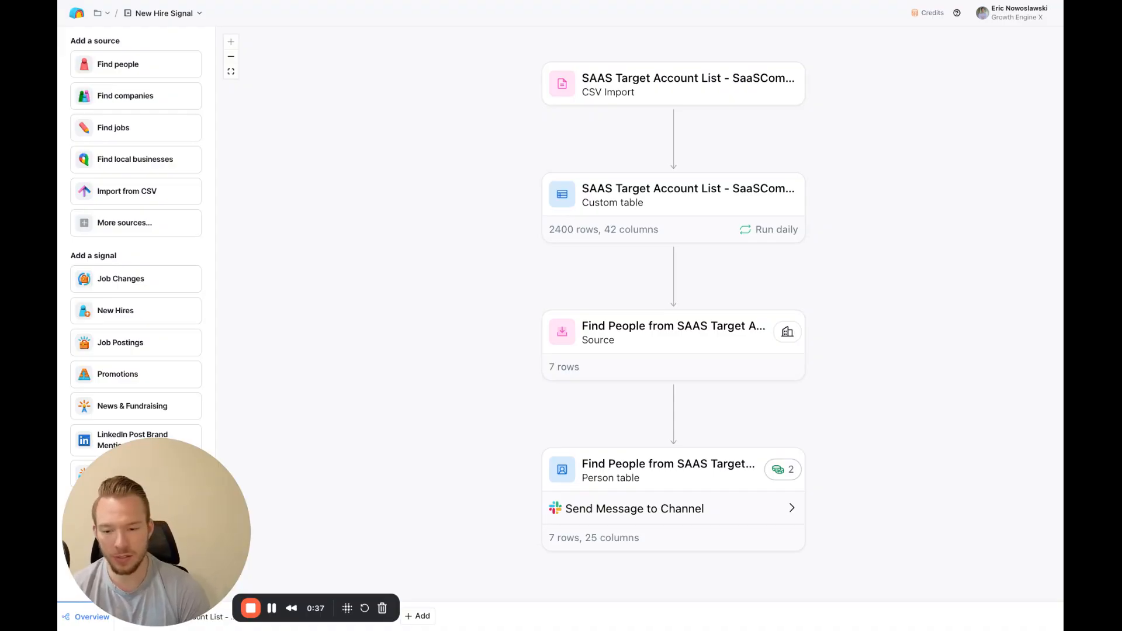
# Step: Switch to the SAAS Target Account List table and scan across to the People Search column
pyautogui.moveTo(221, 487); pyautogui.dragTo(296, 286)
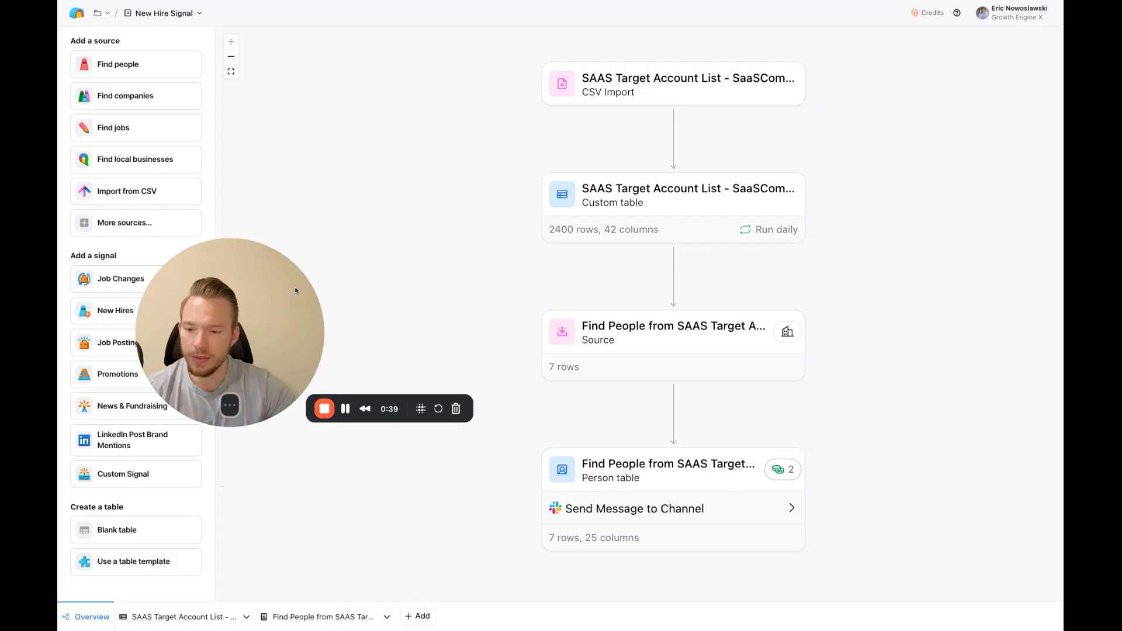
pyautogui.click(190, 618)
pyautogui.moveTo(285, 281); pyautogui.dragTo(265, 372)
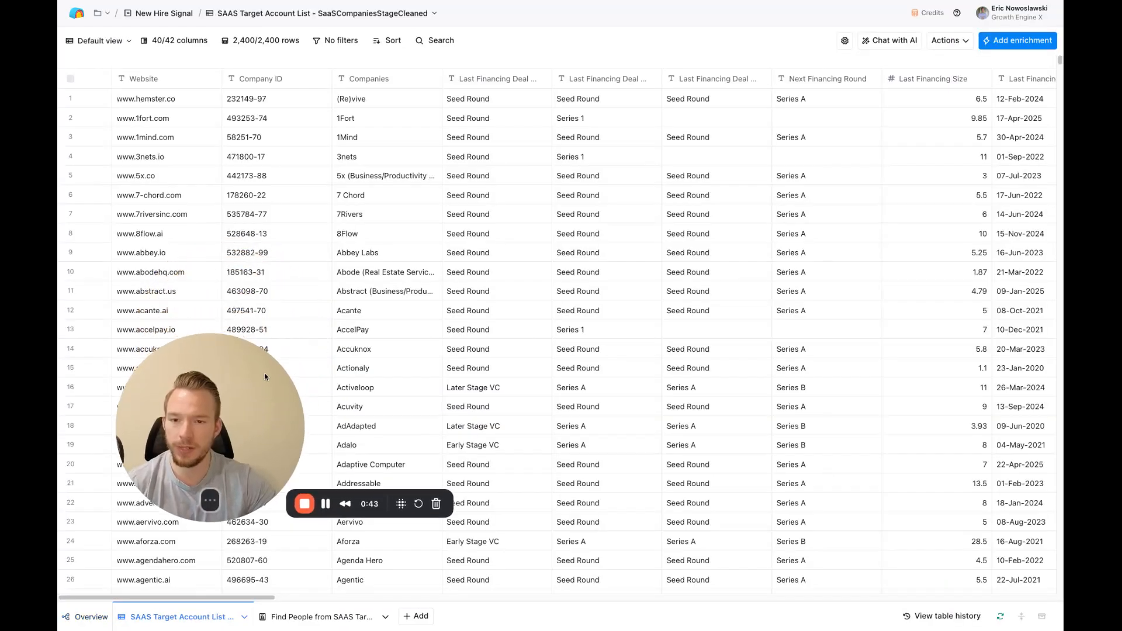
pyautogui.hscroll(3, 588, 311)
pyautogui.hscroll(2, 589, 310)
pyautogui.hscroll(2, 589, 311)
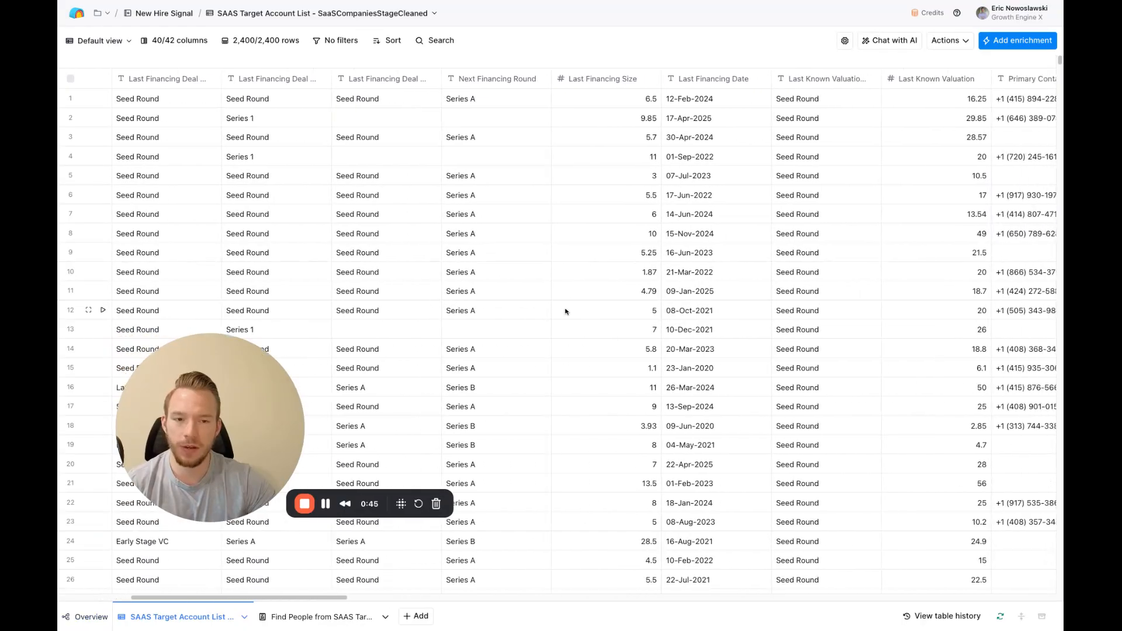
pyautogui.hscroll(2, 588, 311)
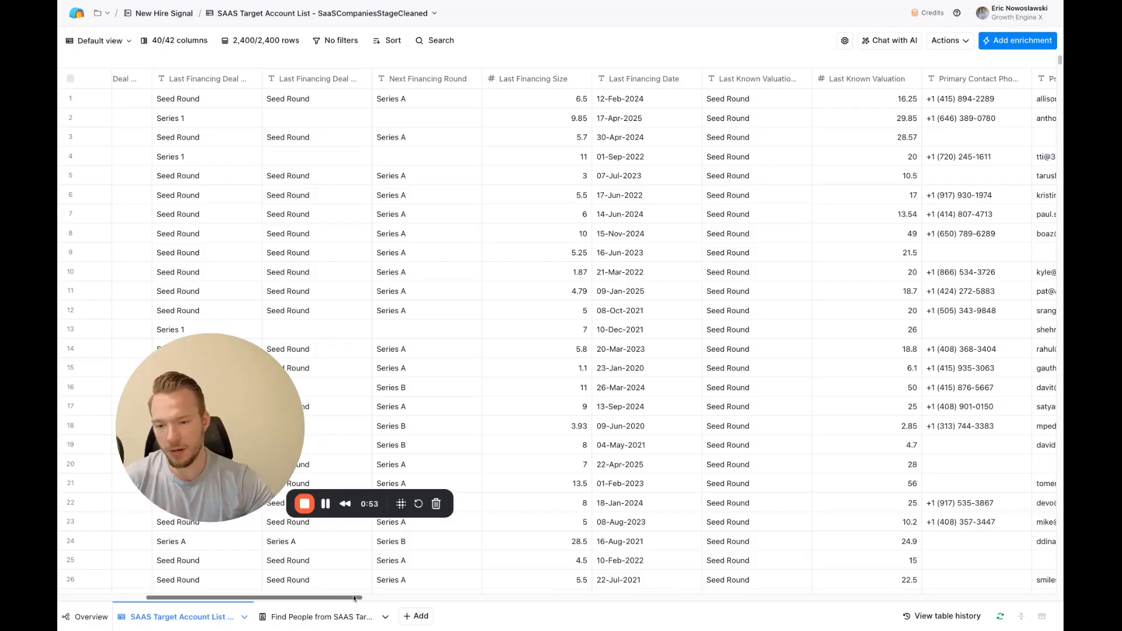
pyautogui.moveTo(355, 598); pyautogui.dragTo(882, 579)
pyautogui.hscroll(10, 883, 579)
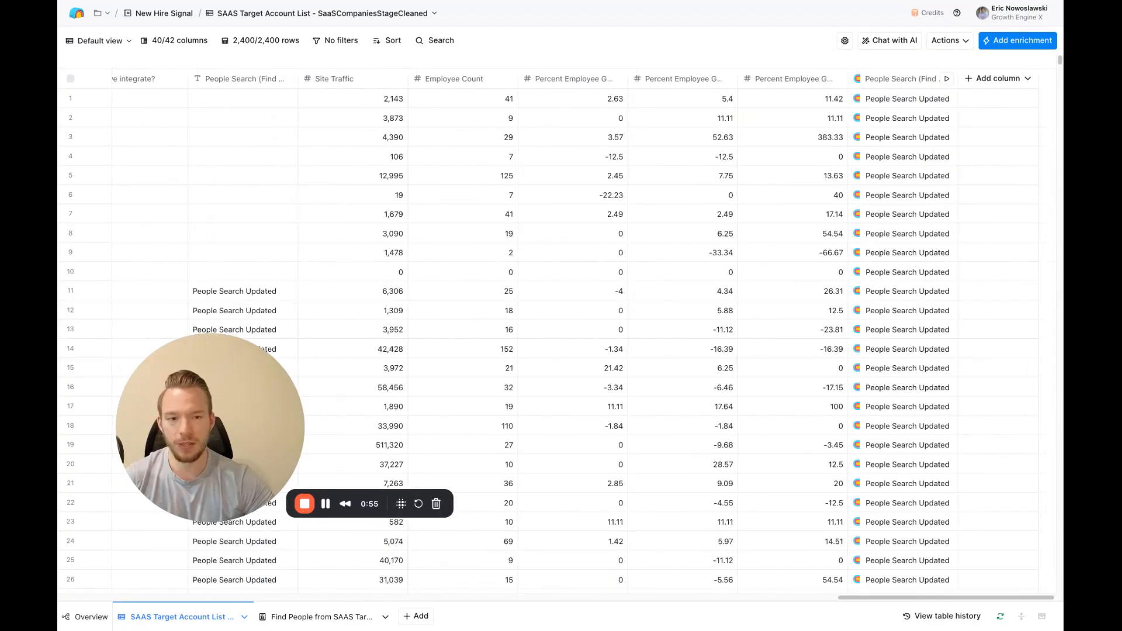
pyautogui.click(893, 84)
pyautogui.click(892, 127)
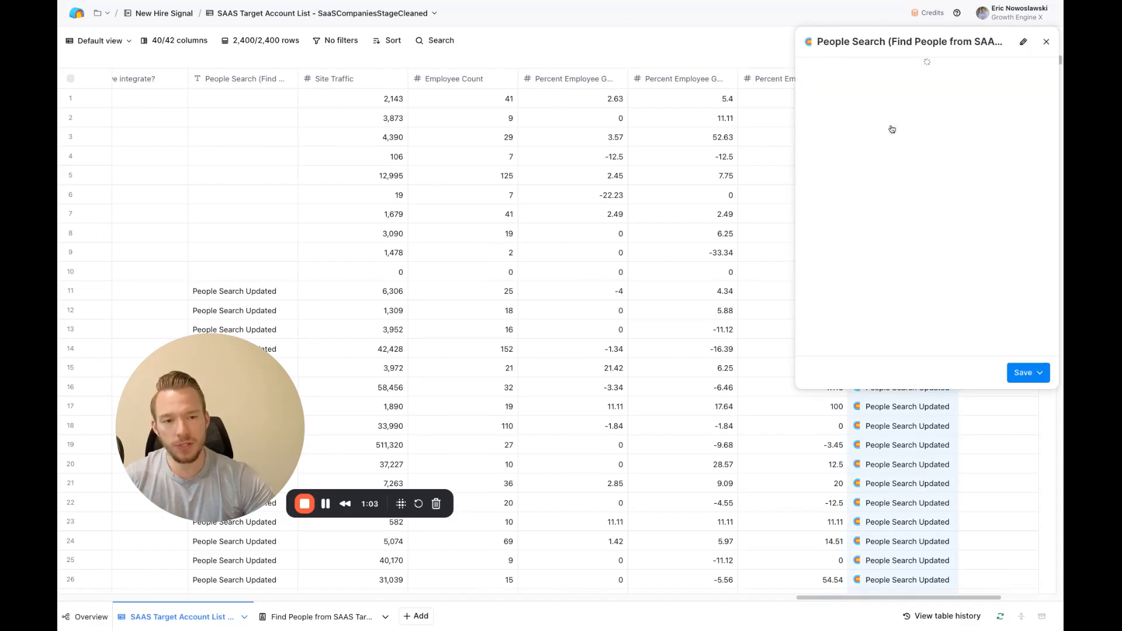
pyautogui.click(870, 318)
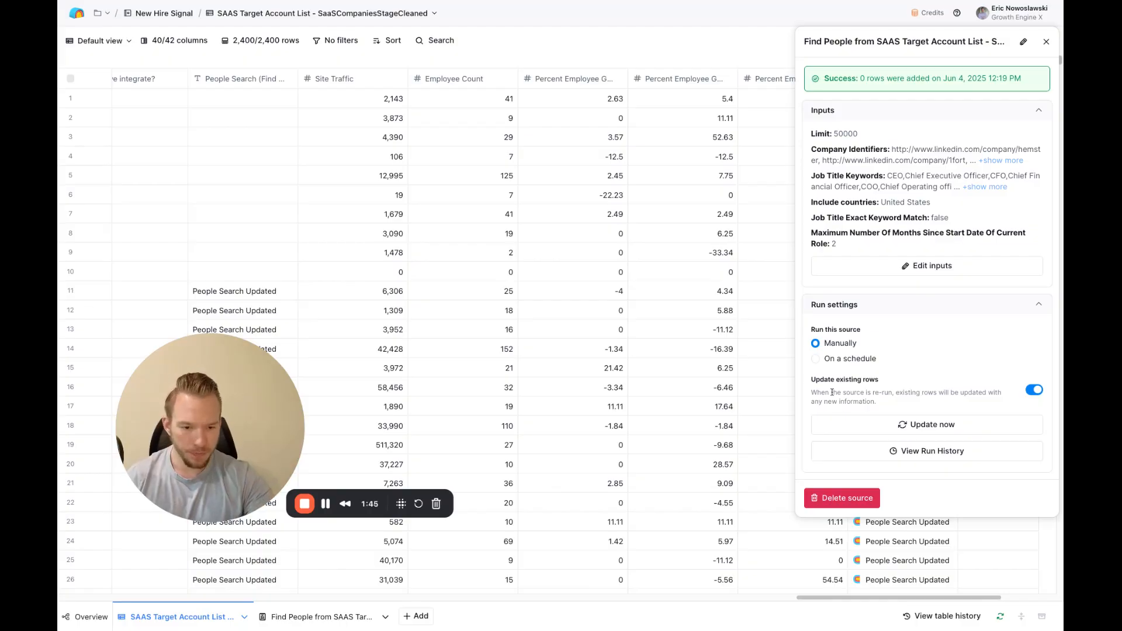
pyautogui.click(1047, 42)
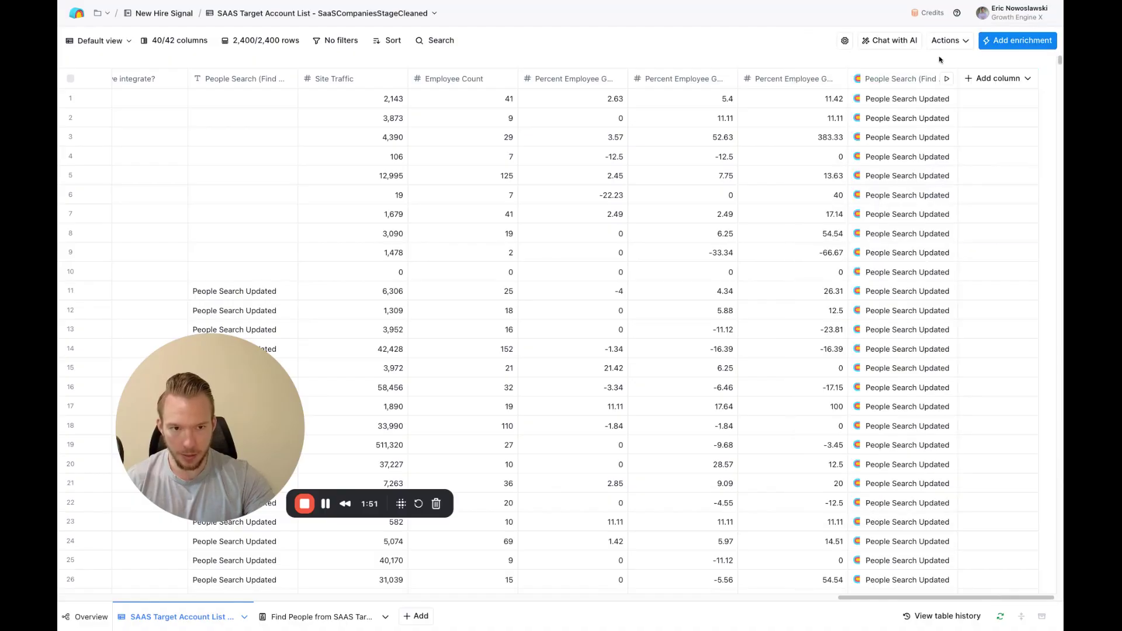
pyautogui.click(846, 43)
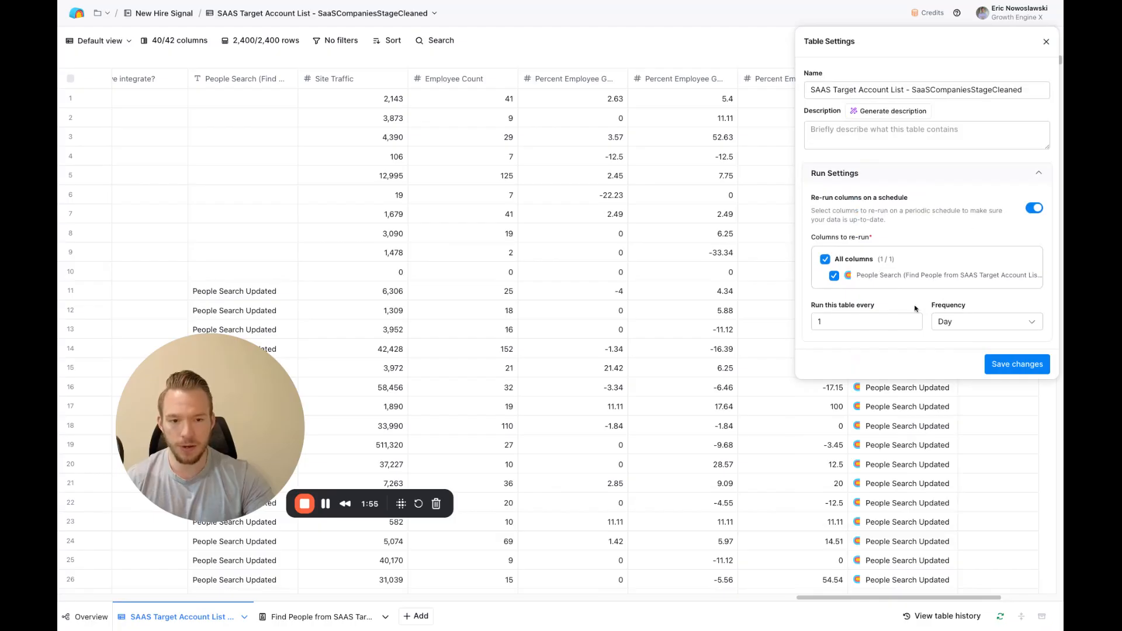
pyautogui.moveTo(864, 321)
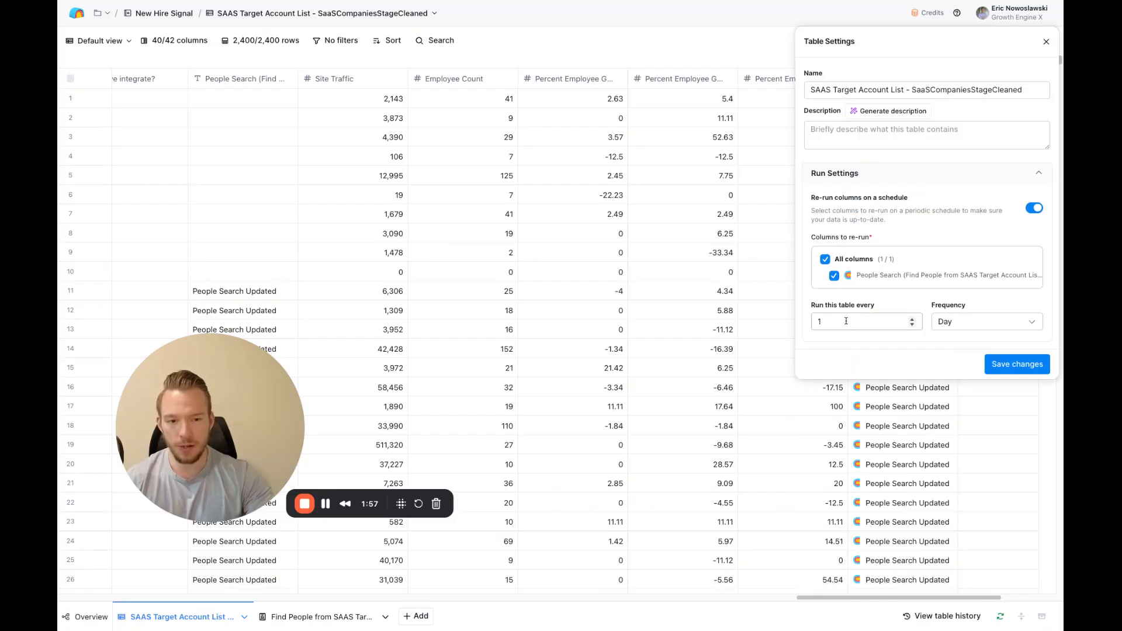
pyautogui.click(1048, 42)
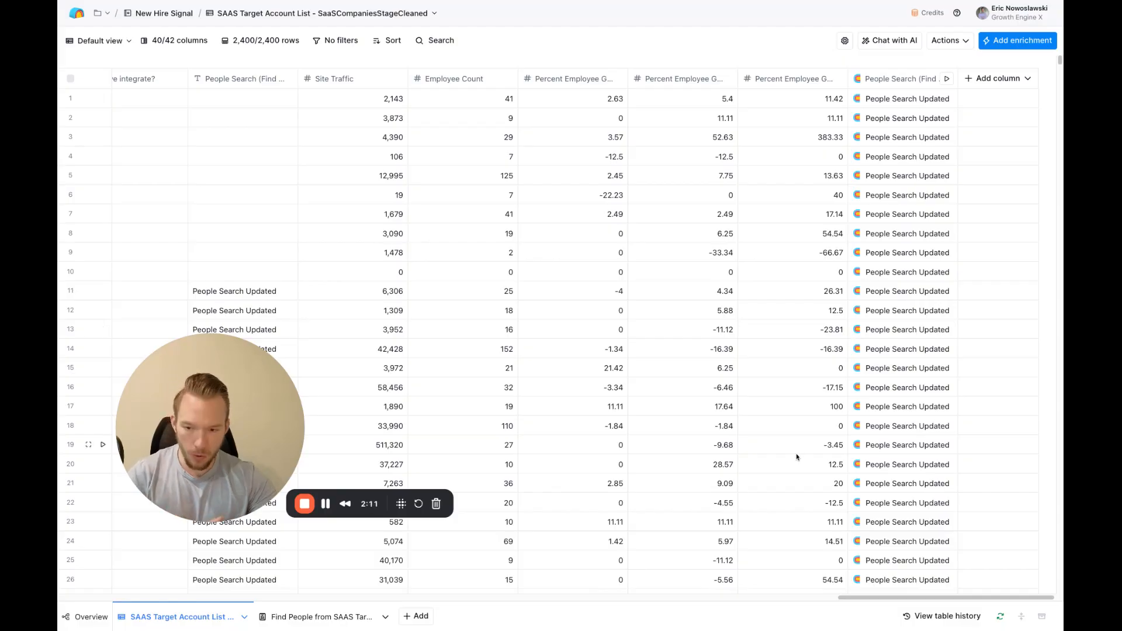
pyautogui.click(285, 618)
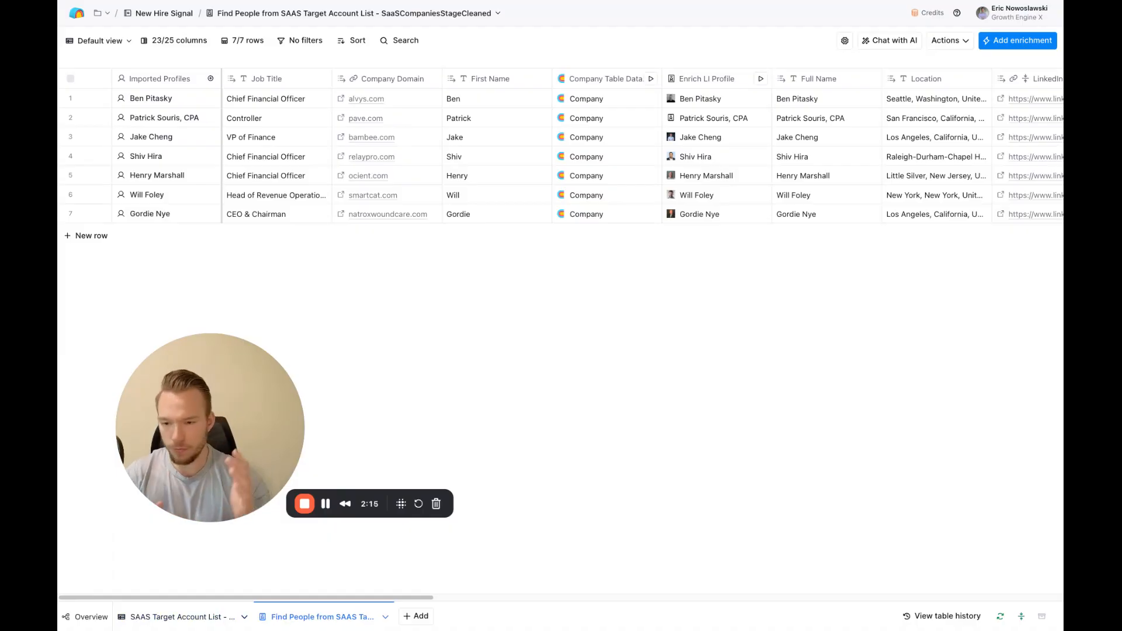
pyautogui.click(184, 617)
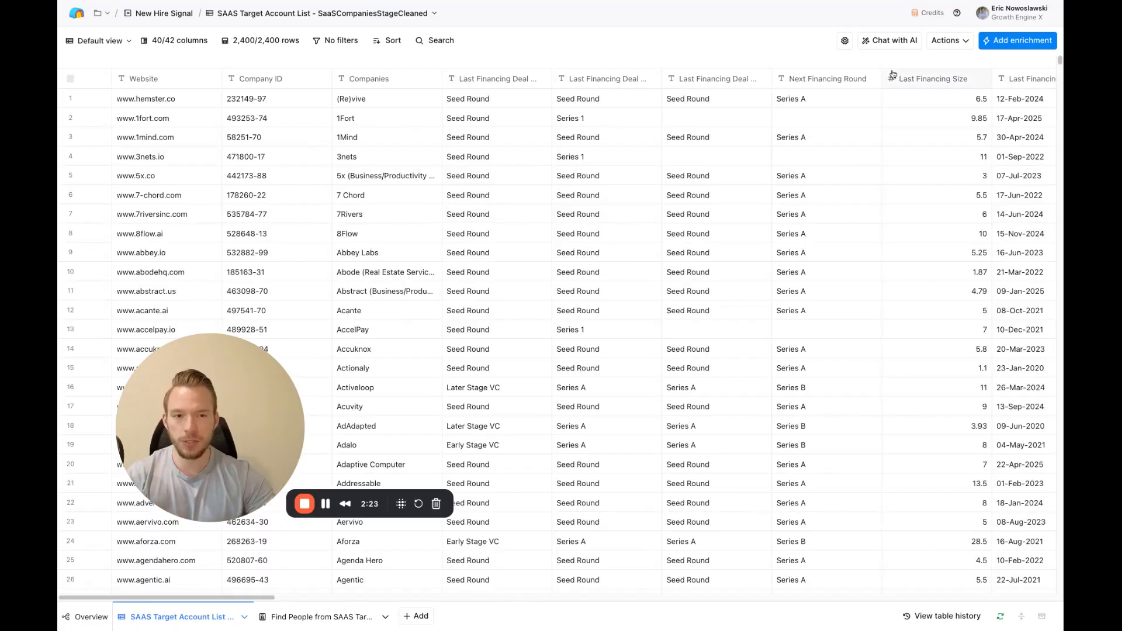
pyautogui.click(943, 42)
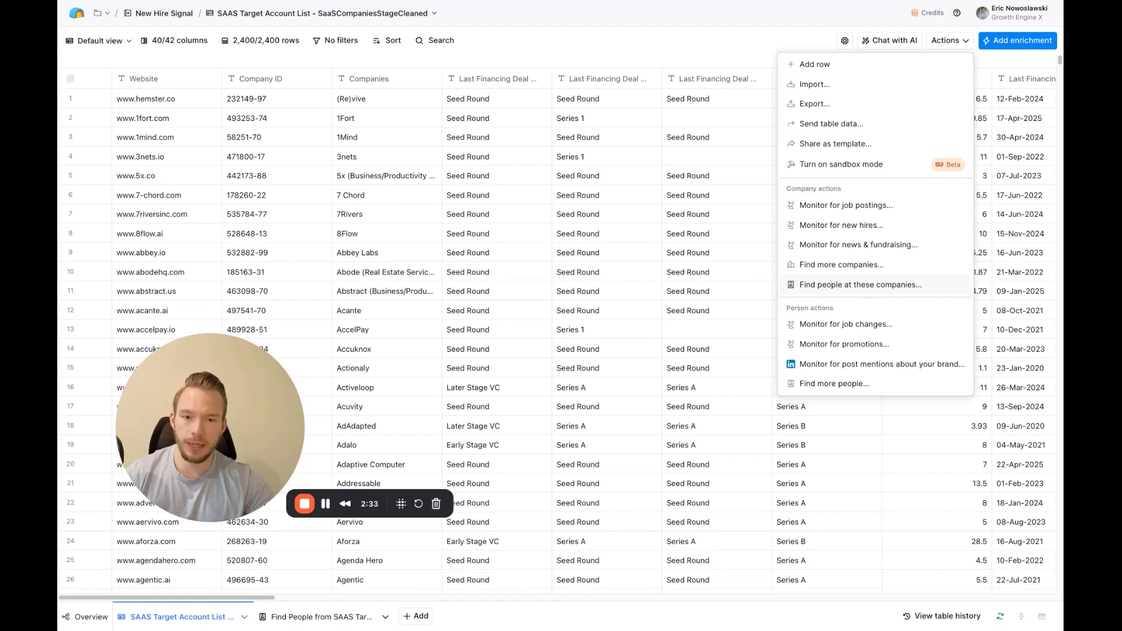
pyautogui.click(860, 284)
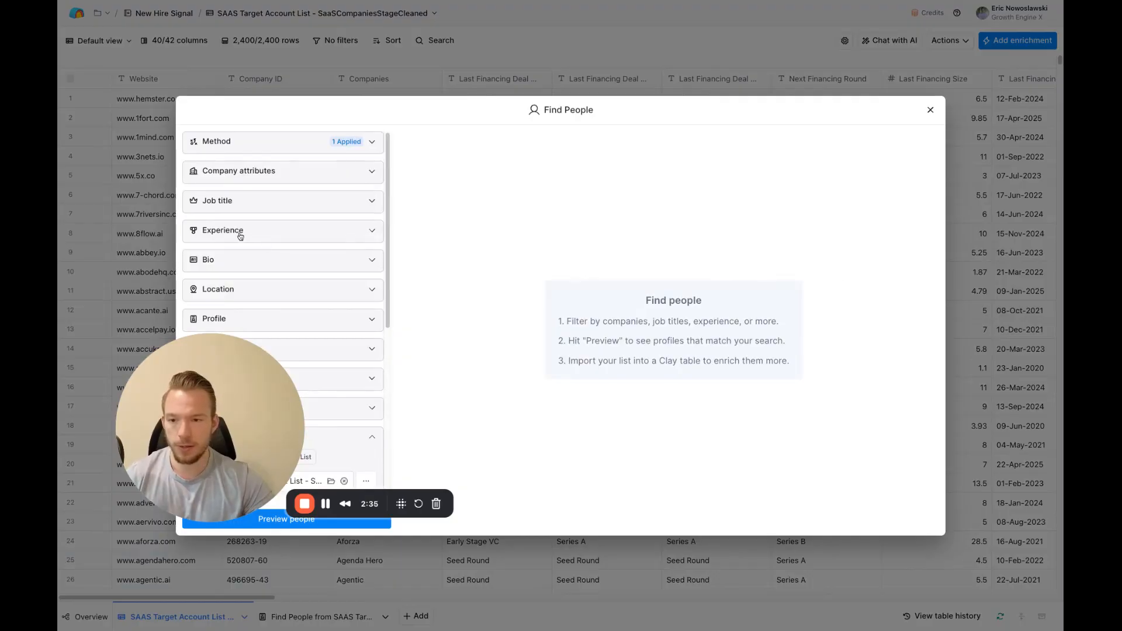
pyautogui.click(239, 235)
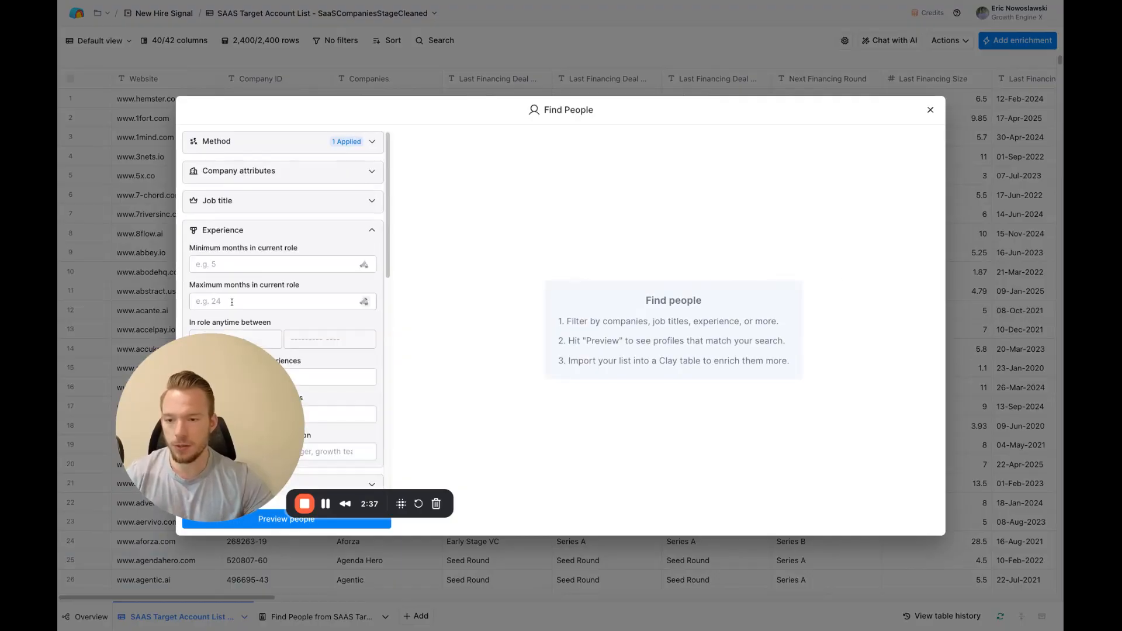
pyautogui.click(930, 109)
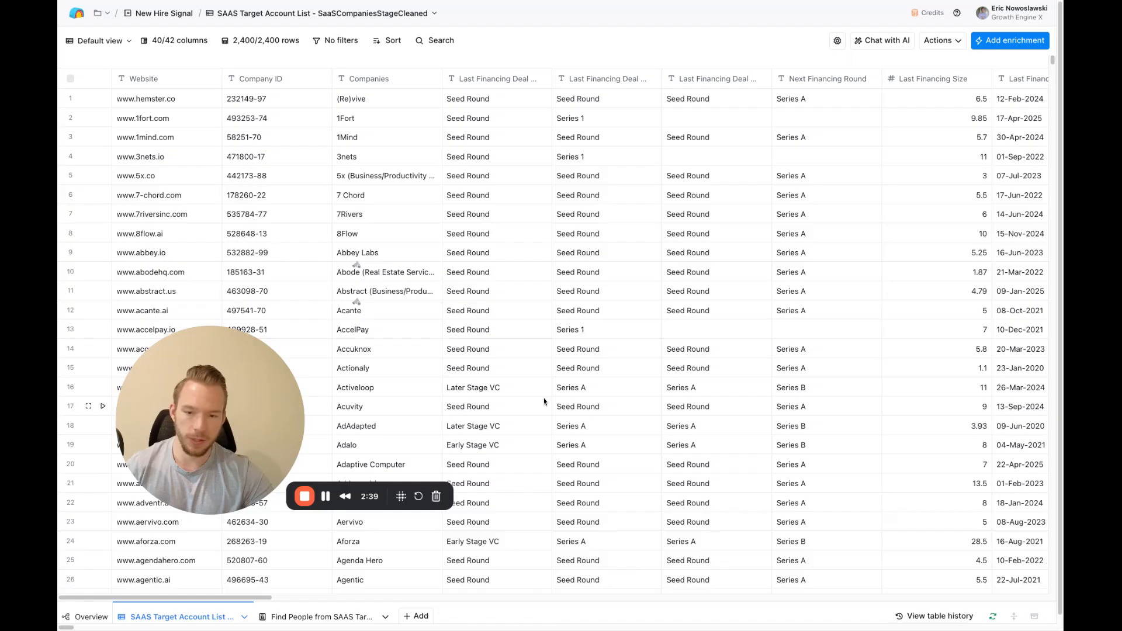
# Step: Switch to the Find People from SAAS Target person table
pyautogui.click(296, 617)
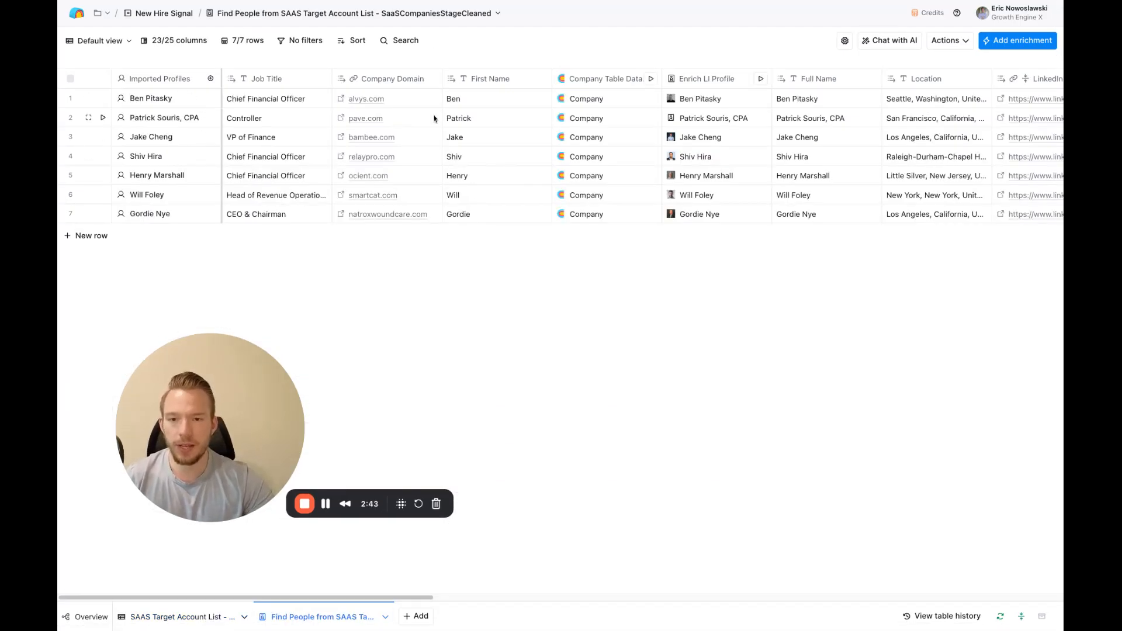
pyautogui.hscroll(3, 588, 159)
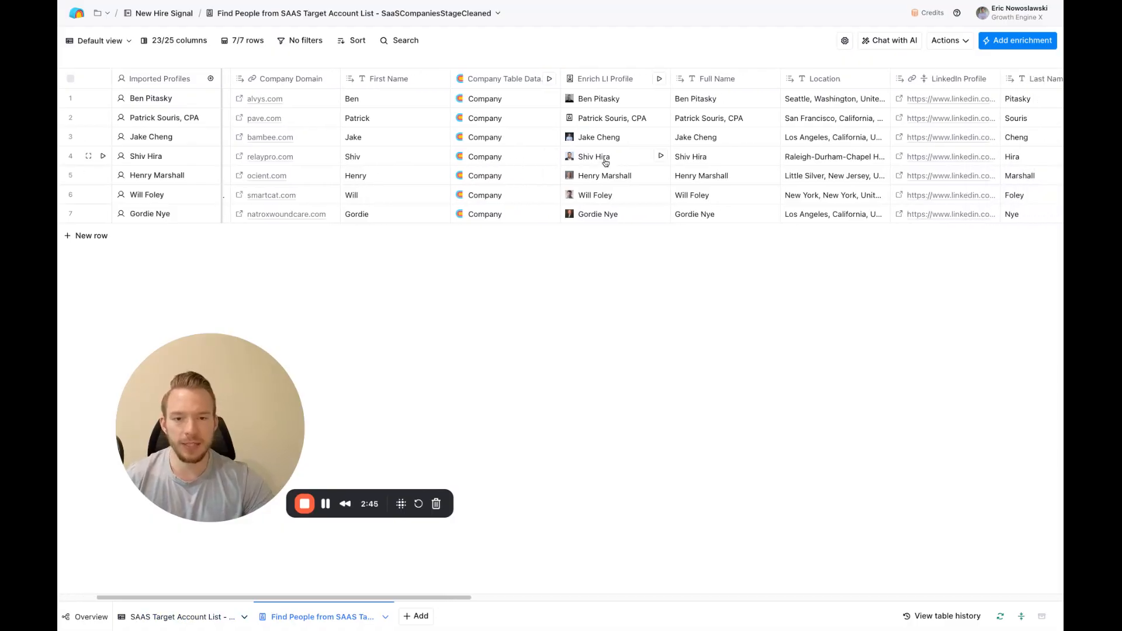
pyautogui.hscroll(3, 561, 166)
pyautogui.hscroll(3, 518, 179)
pyautogui.hscroll(3, 504, 181)
pyautogui.hscroll(3, 504, 182)
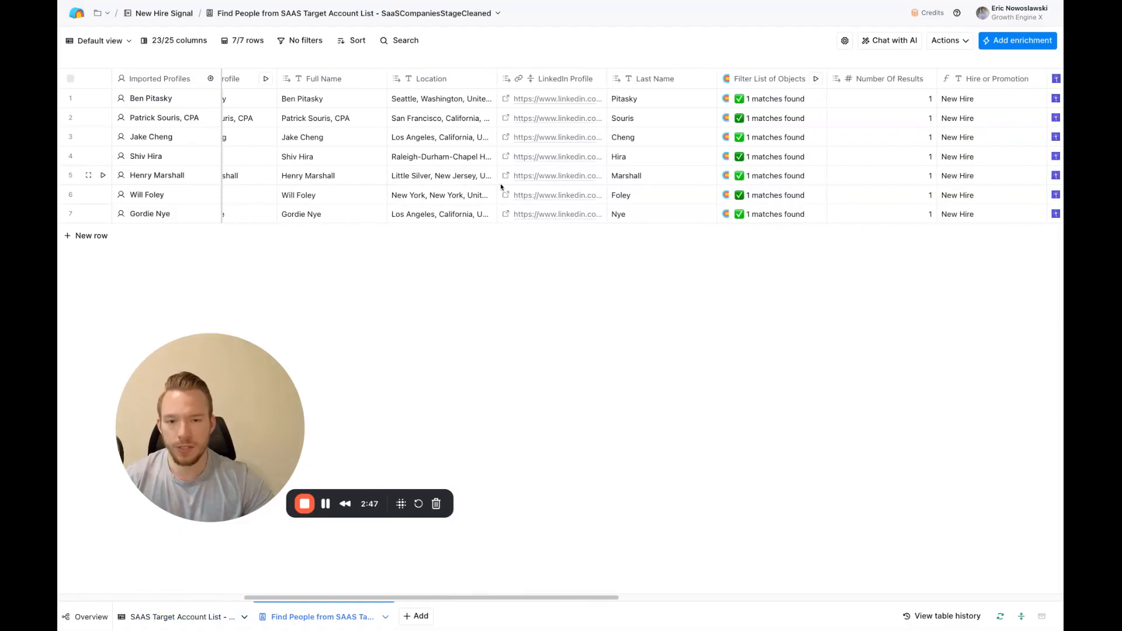
pyautogui.hscroll(3, 502, 186)
pyautogui.hscroll(2, 502, 187)
pyautogui.hscroll(3, 502, 187)
pyautogui.hscroll(2, 502, 187)
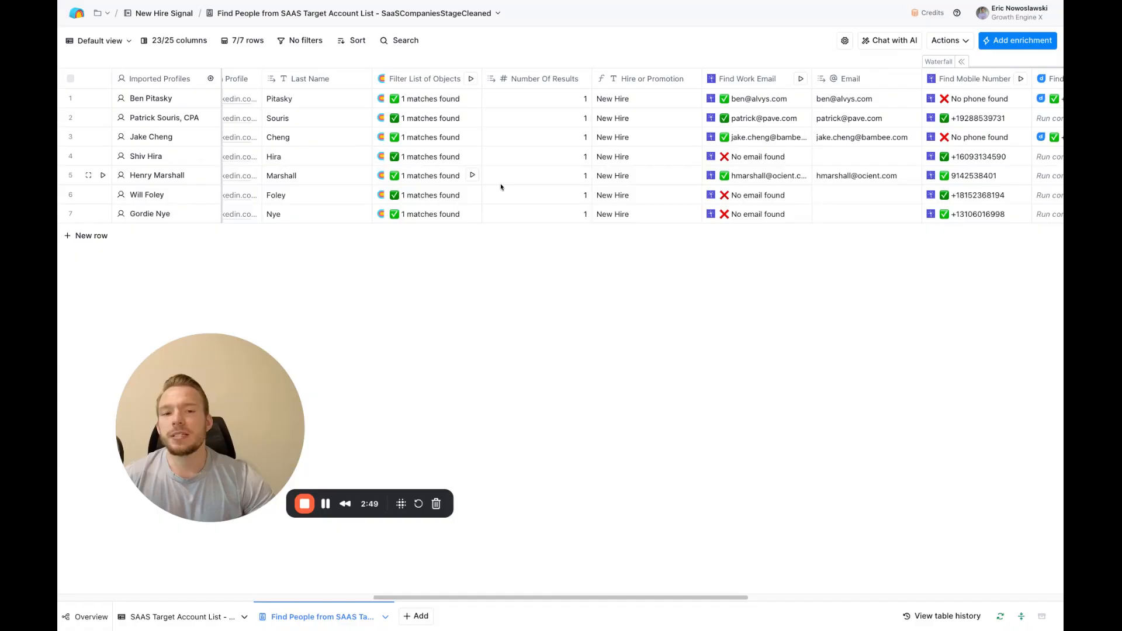
pyautogui.hscroll(3, 684, 145)
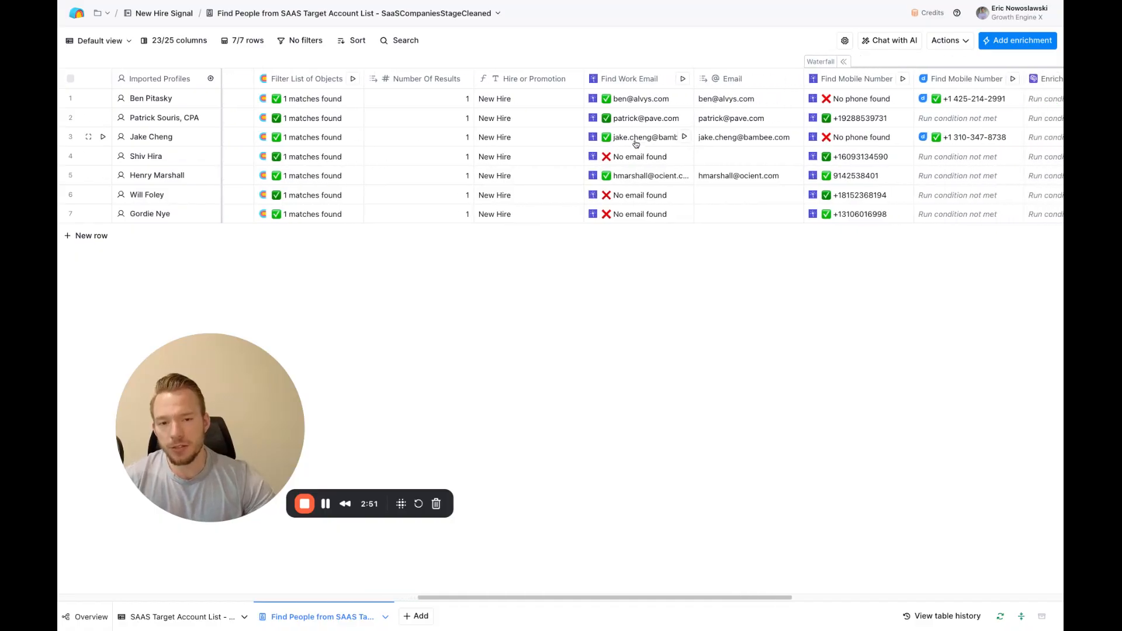
pyautogui.hscroll(3, 644, 141)
pyautogui.hscroll(1, 636, 143)
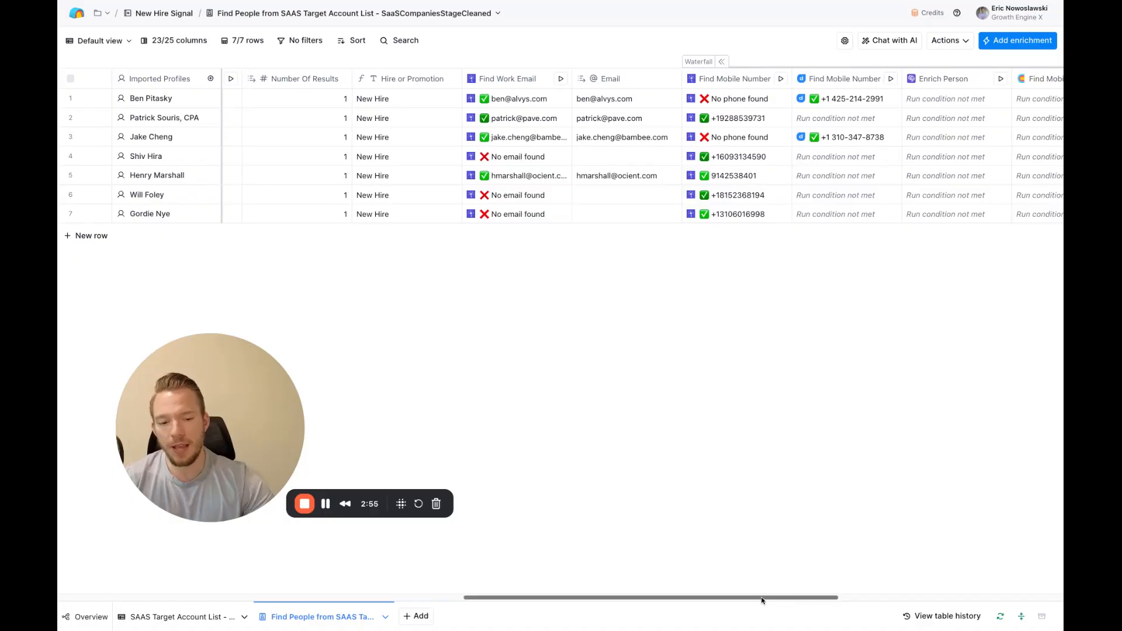
pyautogui.moveTo(763, 599); pyautogui.dragTo(1050, 596)
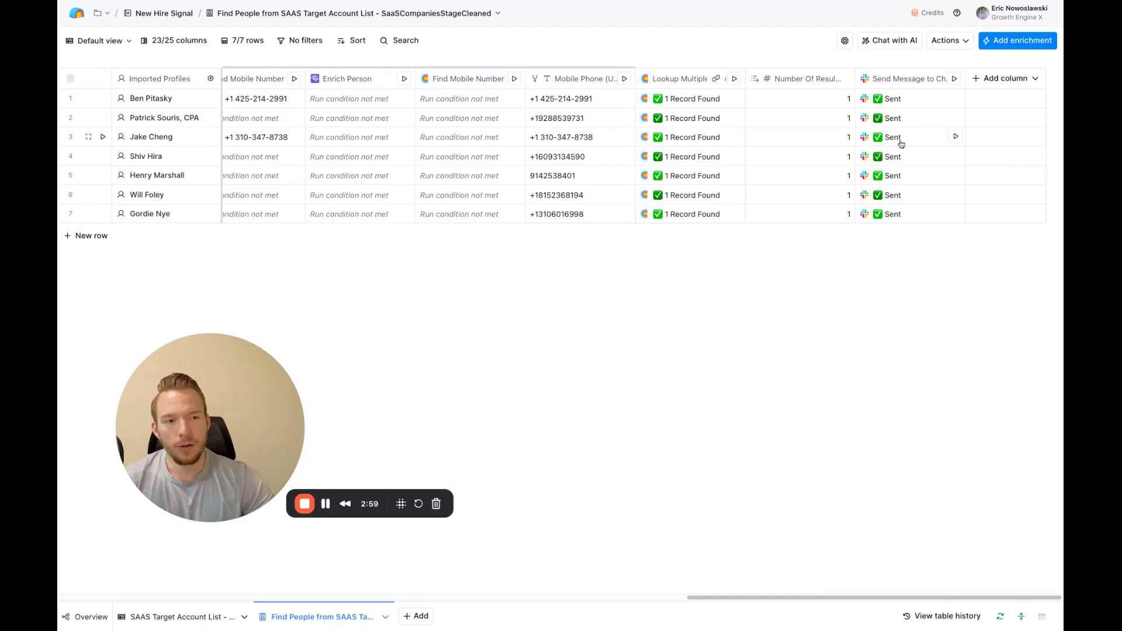
pyautogui.click(893, 80)
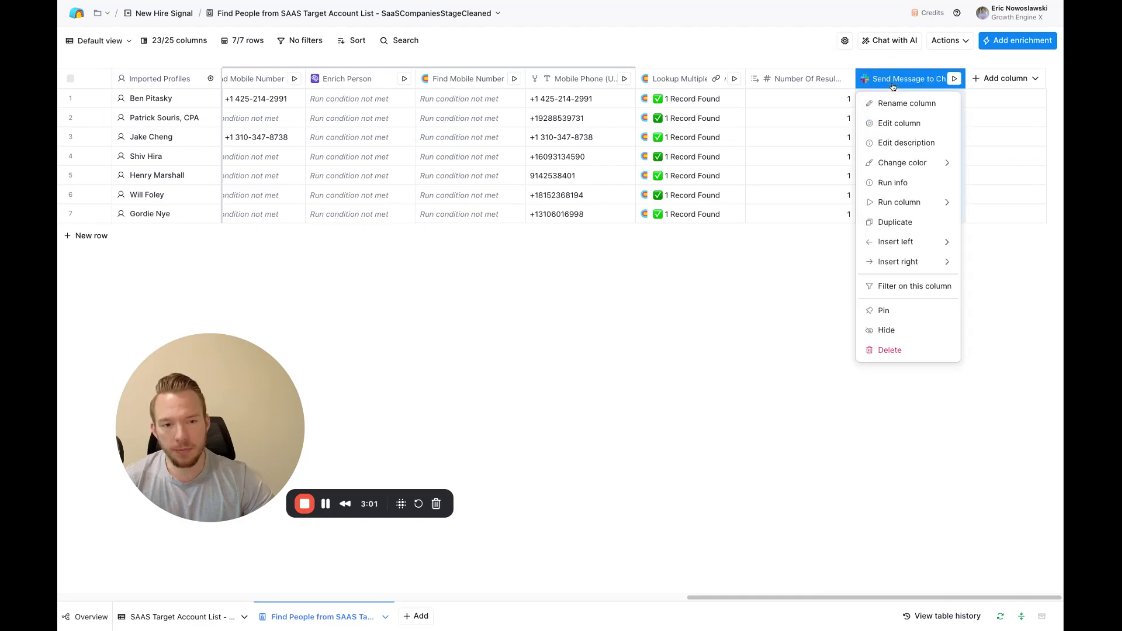
pyautogui.click(893, 122)
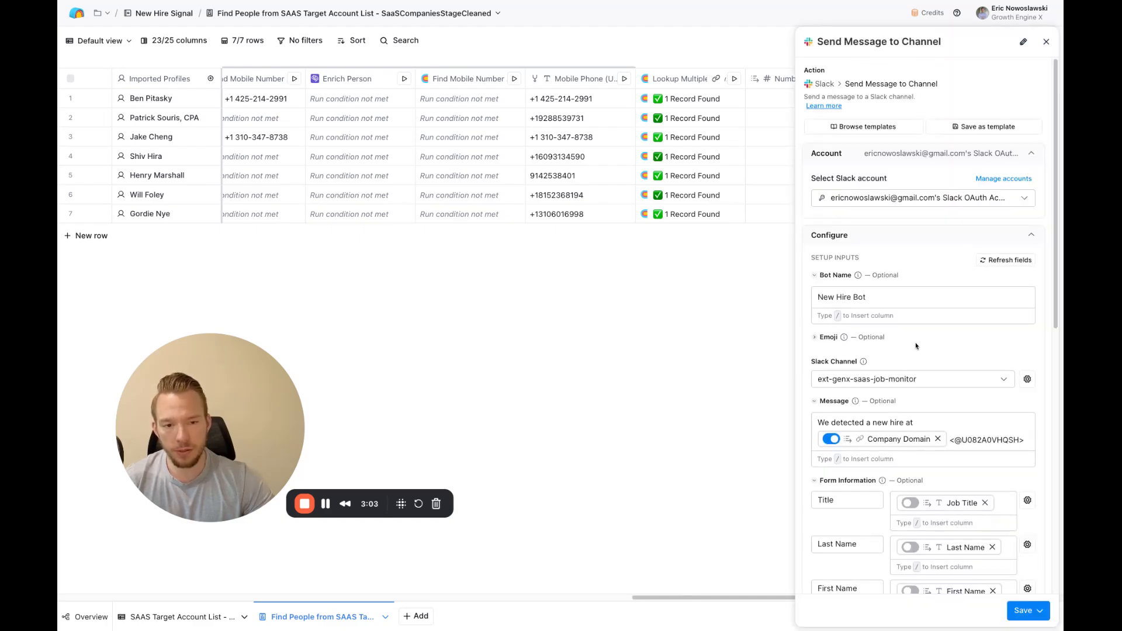
pyautogui.scroll(-2, 893, 301)
pyautogui.scroll(-3, 893, 302)
pyautogui.scroll(-3, 892, 301)
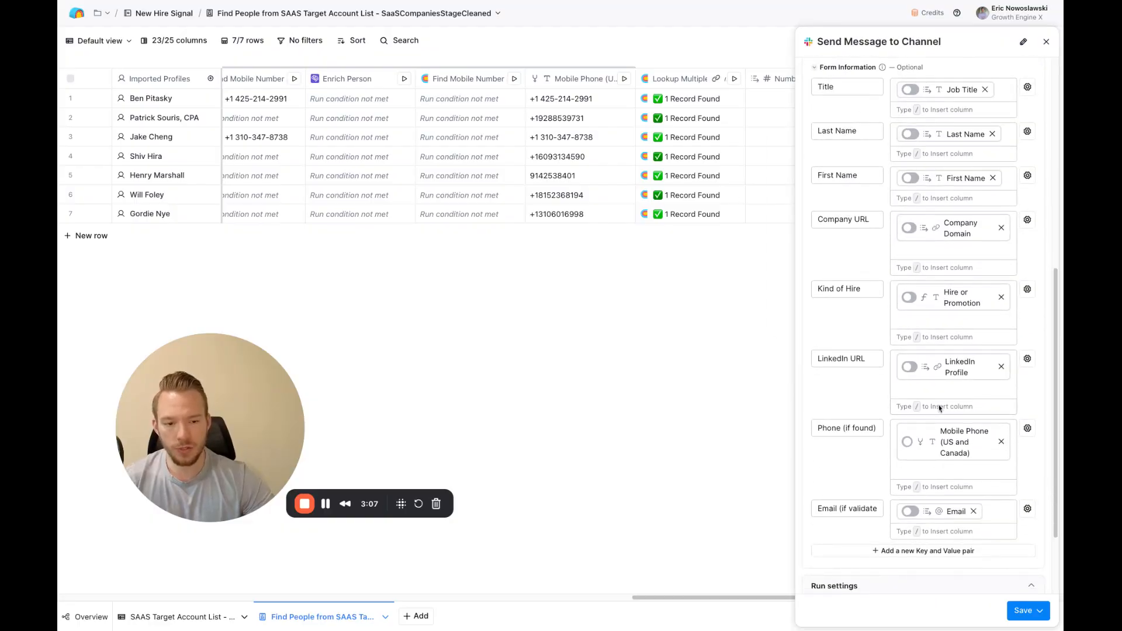
pyautogui.moveTo(960, 442)
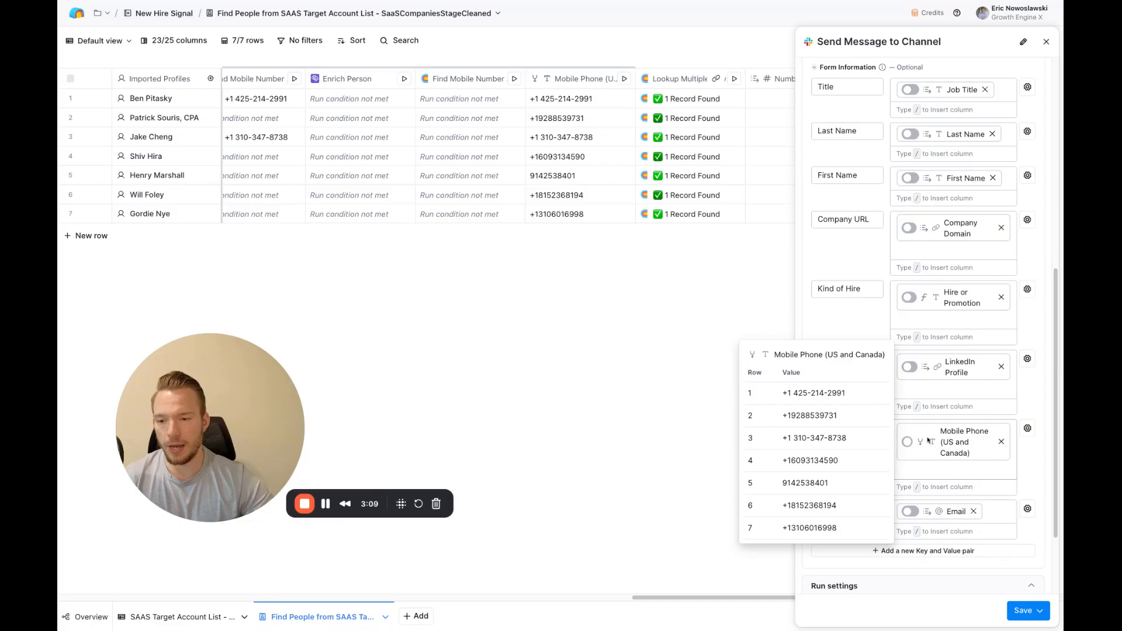
pyautogui.click(1048, 43)
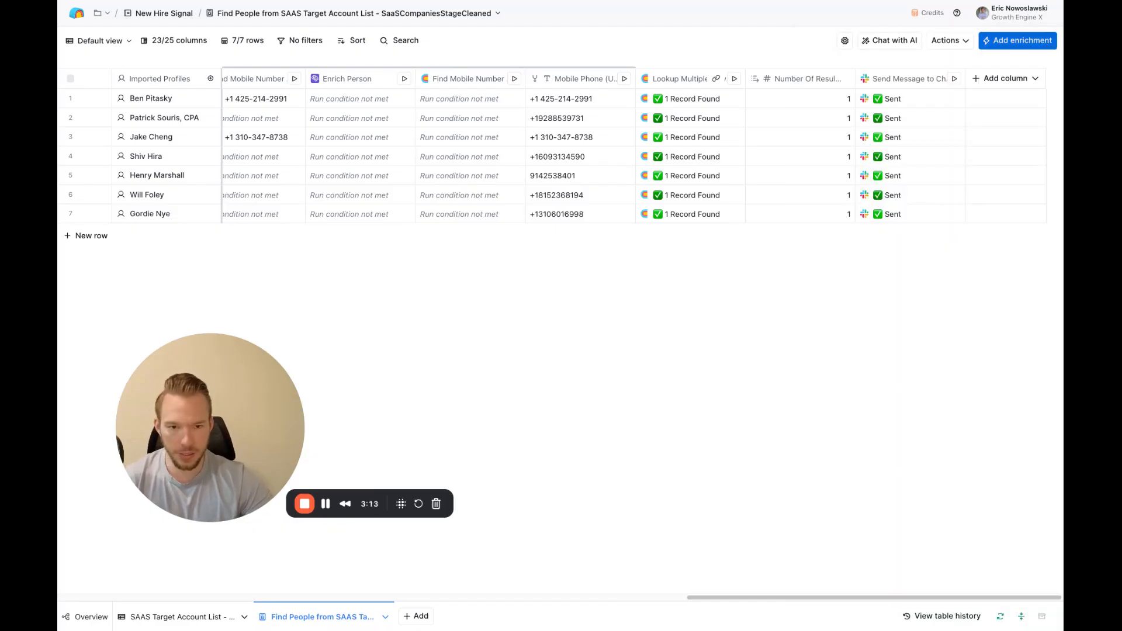
pyautogui.moveTo(786, 599); pyautogui.dragTo(444, 589)
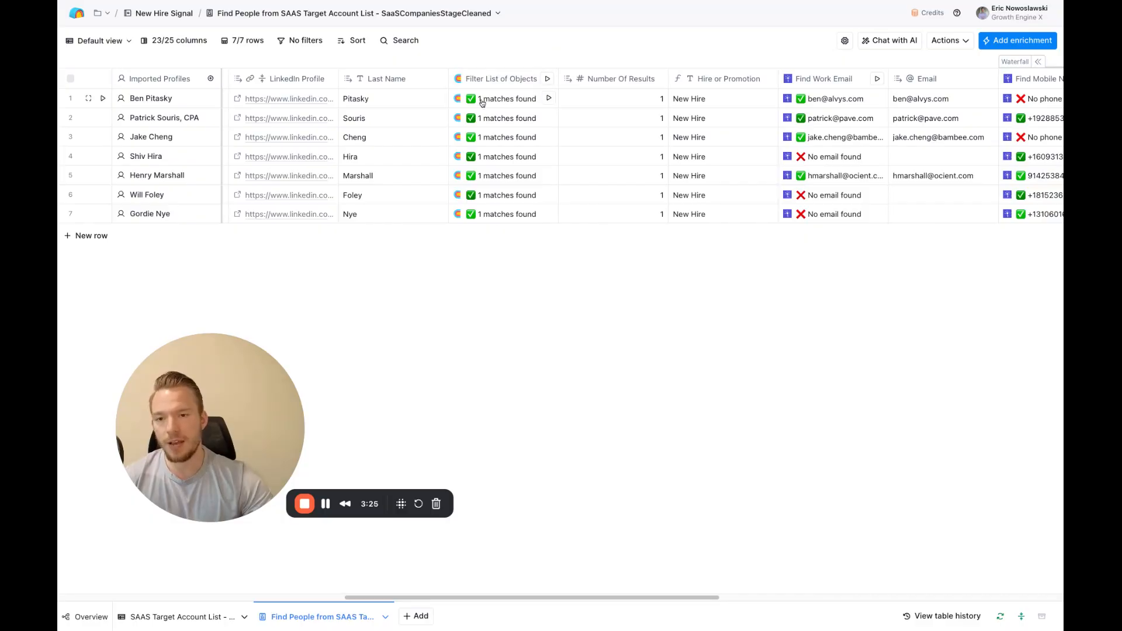
pyautogui.click(504, 79)
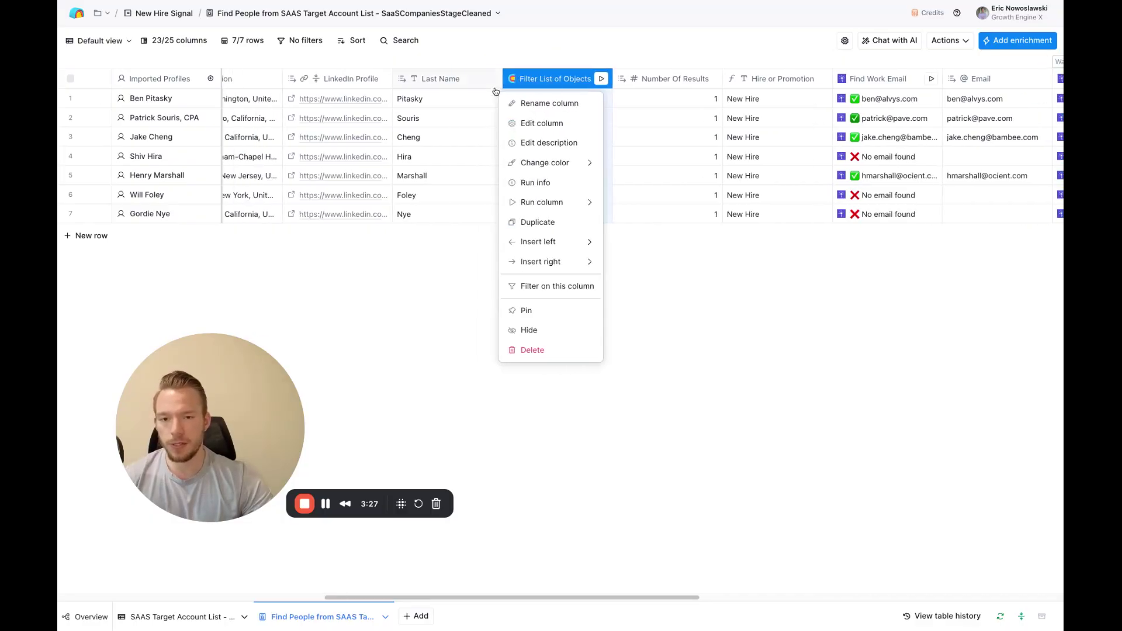
pyautogui.click(596, 122)
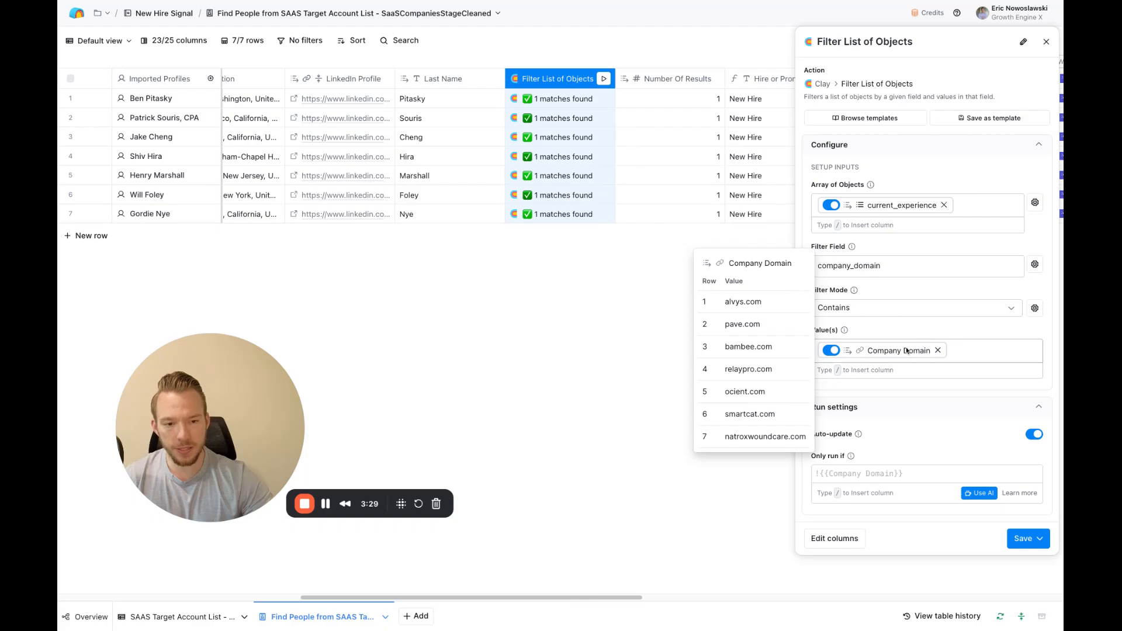
pyautogui.hscroll(-4, 283, 164)
pyautogui.hscroll(-2, 283, 163)
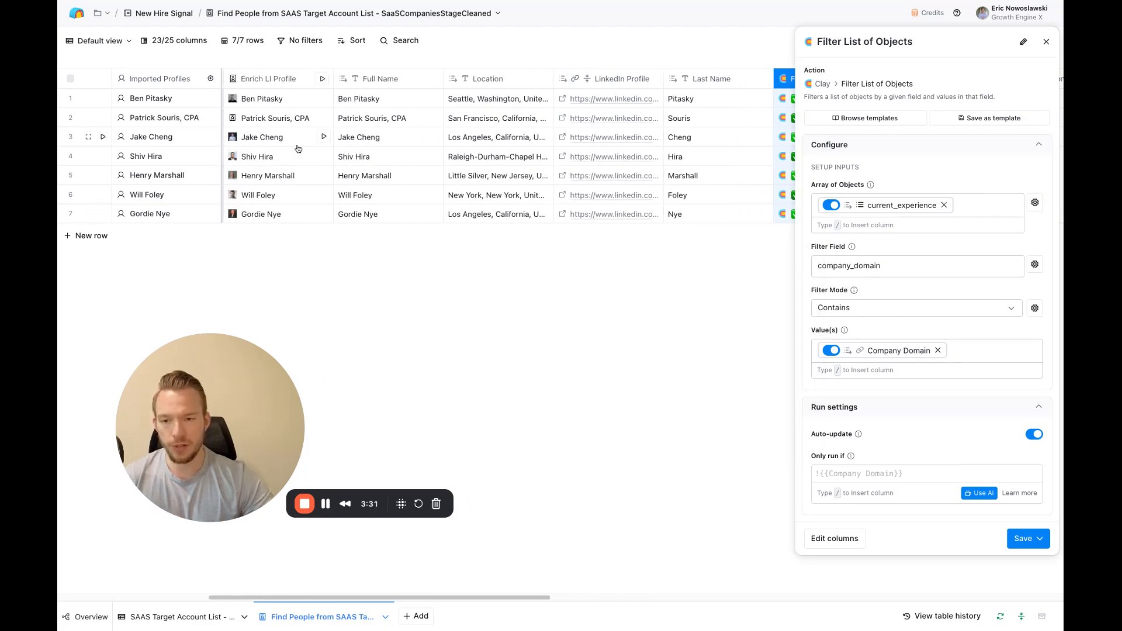
pyautogui.hscroll(-2, 296, 150)
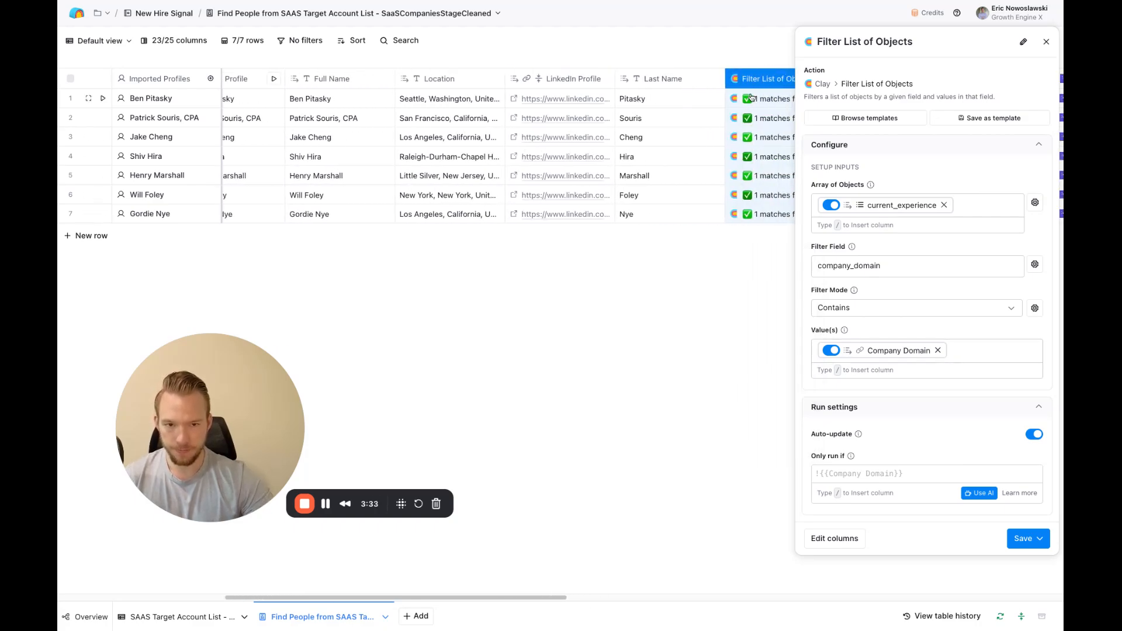
pyautogui.click(763, 99)
pyautogui.click(836, 101)
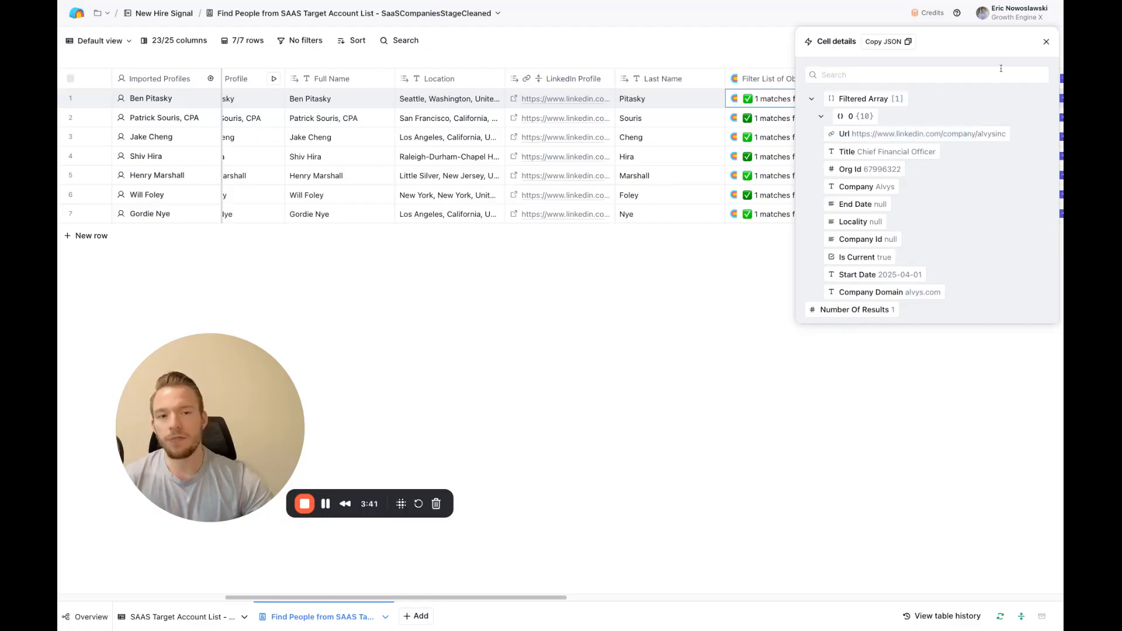
pyautogui.click(1046, 44)
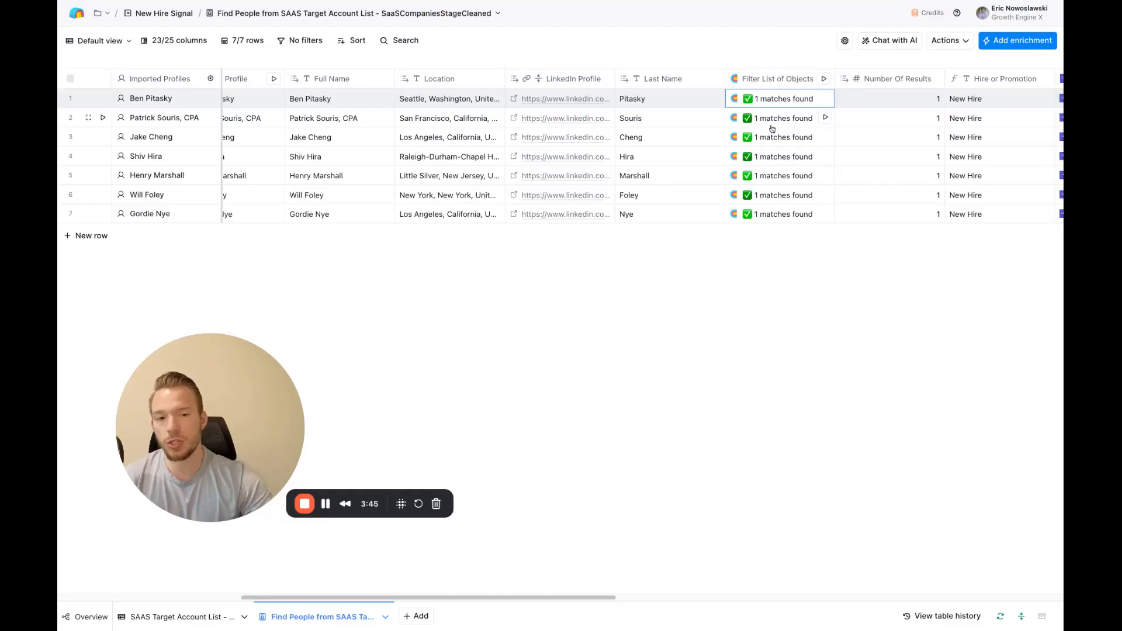
pyautogui.hscroll(1, 978, 105)
pyautogui.hscroll(3, 977, 106)
pyautogui.hscroll(3, 792, 100)
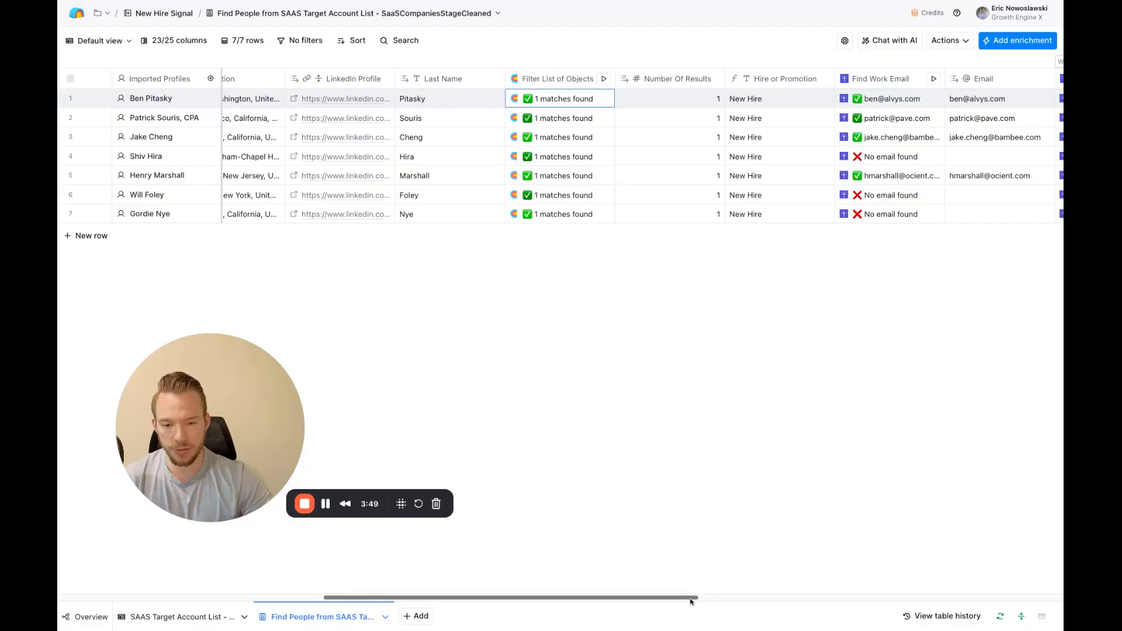
pyautogui.moveTo(692, 599)
pyautogui.mouseDown()
pyautogui.moveTo(802, 596)
pyautogui.moveTo(860, 570)
pyautogui.moveTo(1008, 557)
pyautogui.mouseUp()
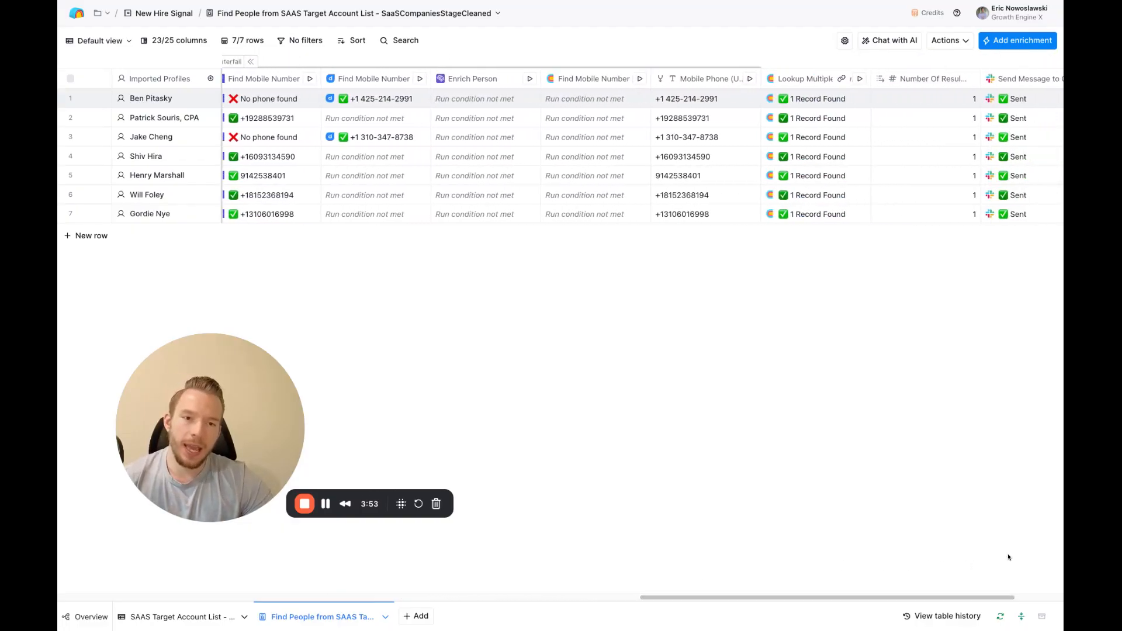
pyautogui.hscroll(3, 922, 561)
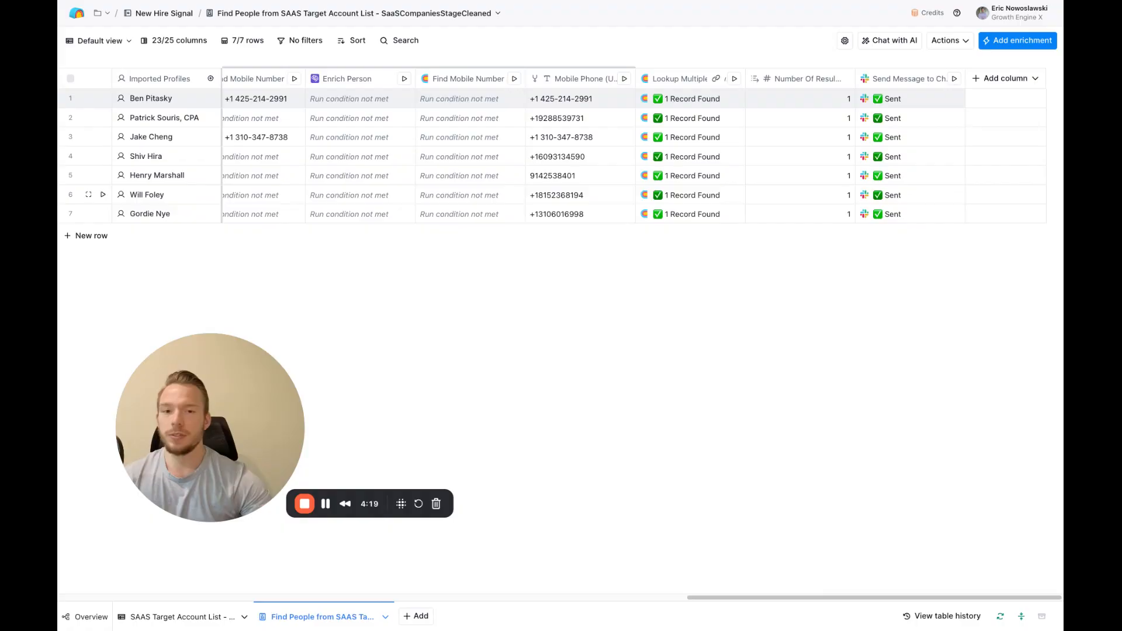
pyautogui.moveTo(694, 601); pyautogui.dragTo(249, 601)
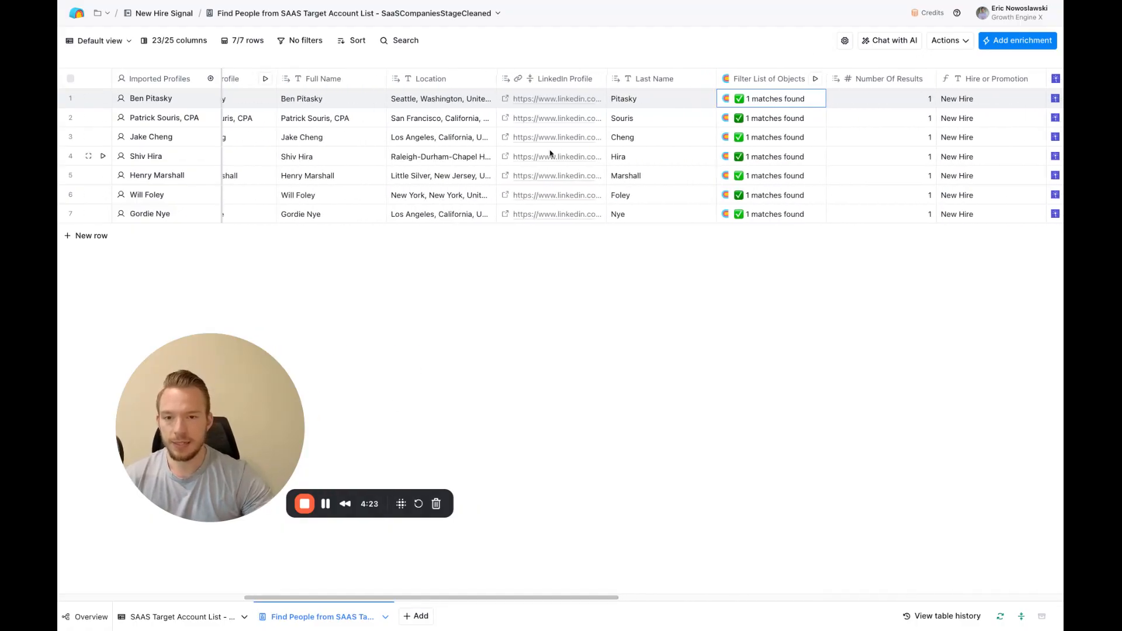
pyautogui.moveTo(539, 601); pyautogui.dragTo(982, 600)
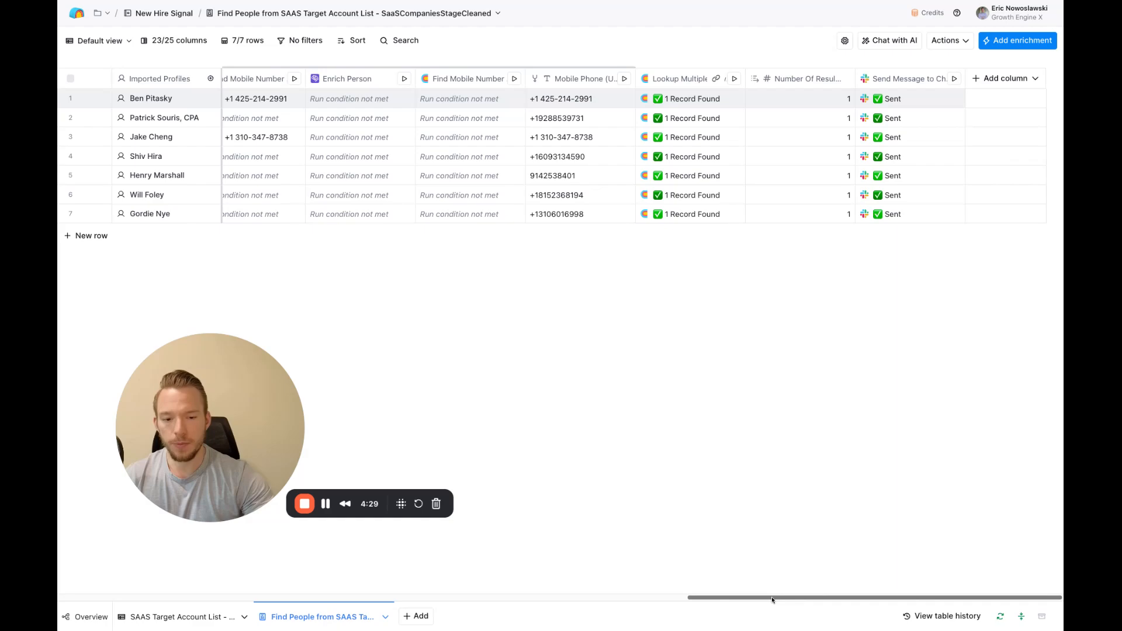
pyautogui.moveTo(772, 600); pyautogui.dragTo(564, 582)
pyautogui.hscroll(-10, 564, 582)
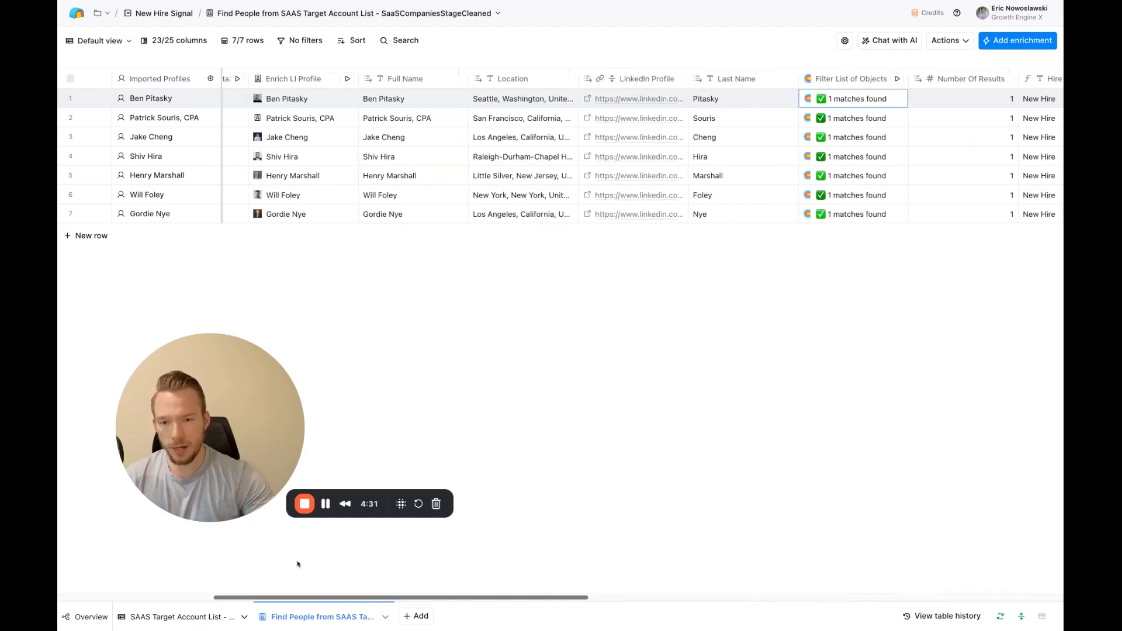
# Step: Give the Enrich LI Profile column an Only-run-if formula based on Number Of Results (2)
pyautogui.click(299, 80)
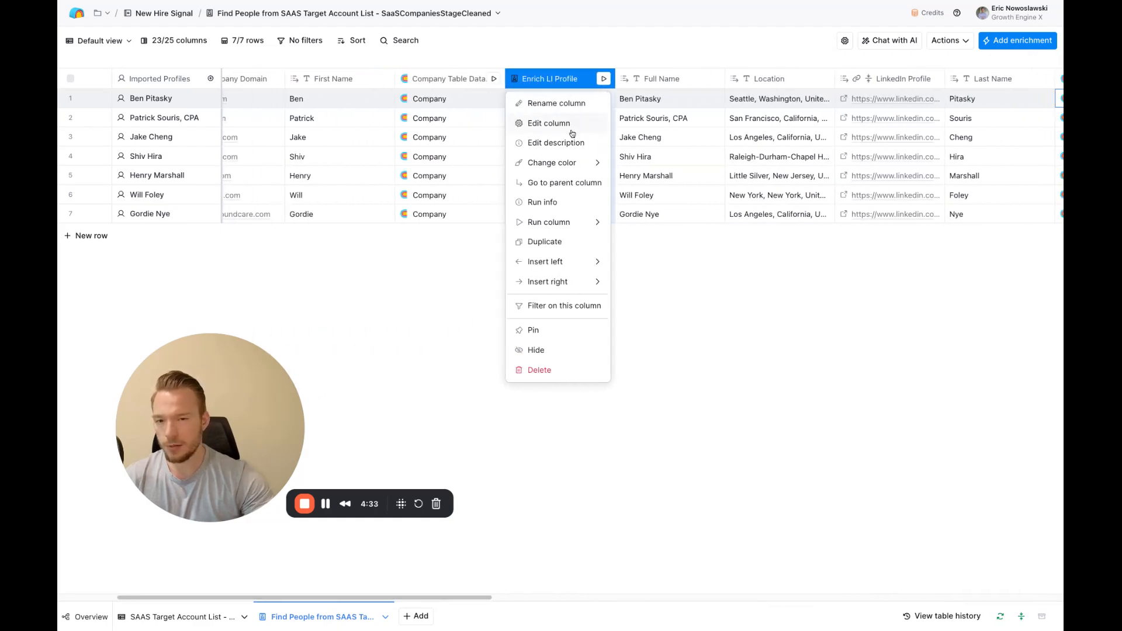
pyautogui.click(526, 122)
pyautogui.click(980, 391)
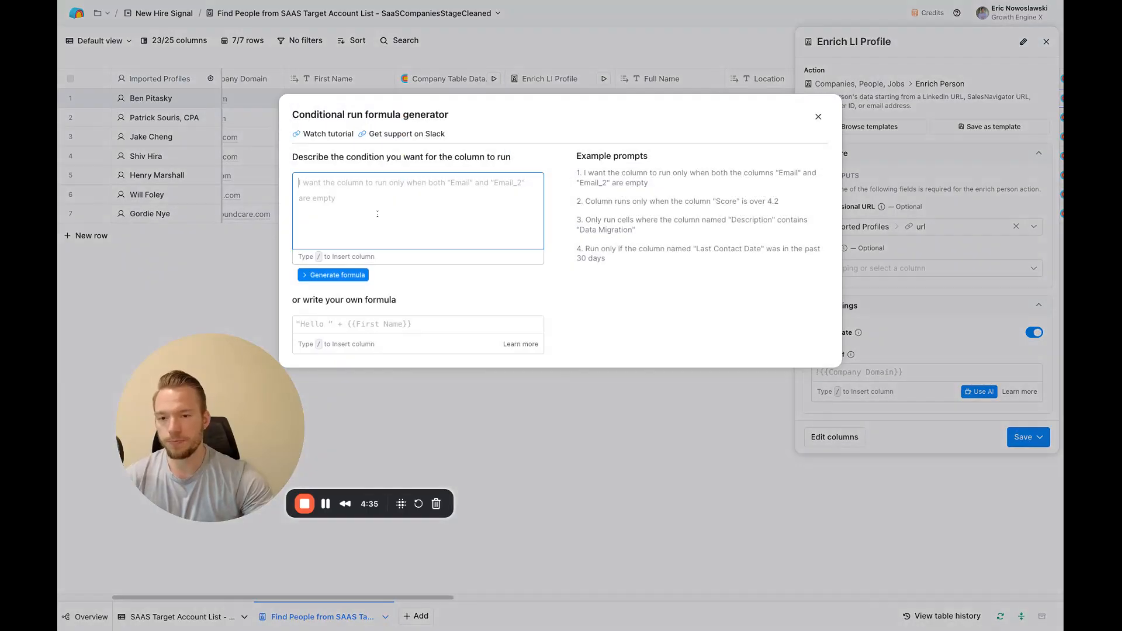
pyautogui.write('/n')
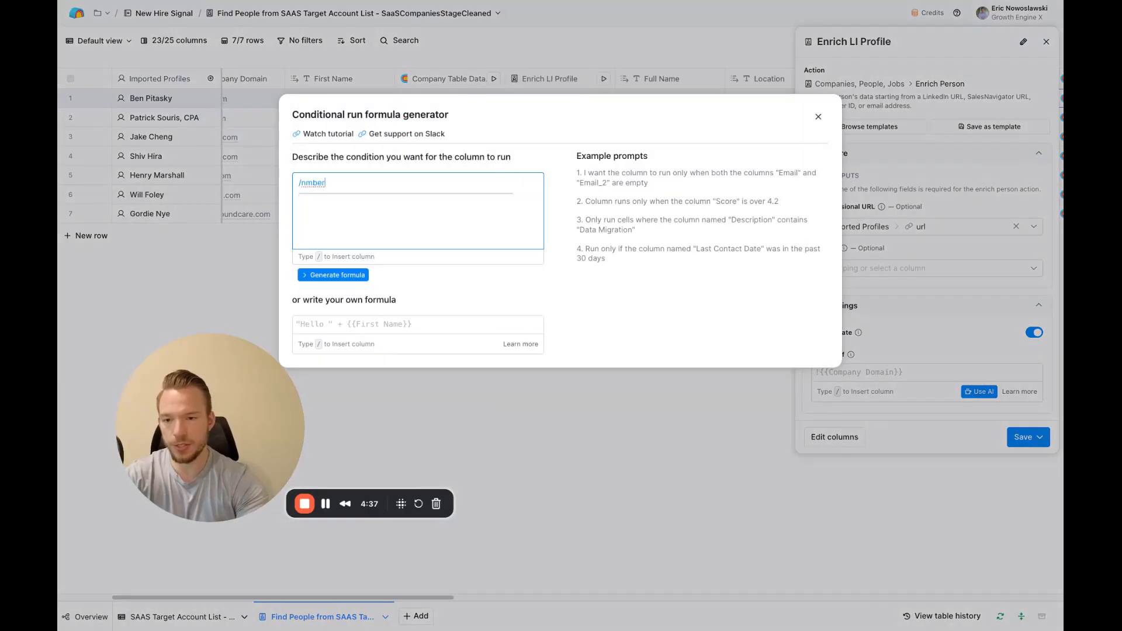
pyautogui.write('umbe')
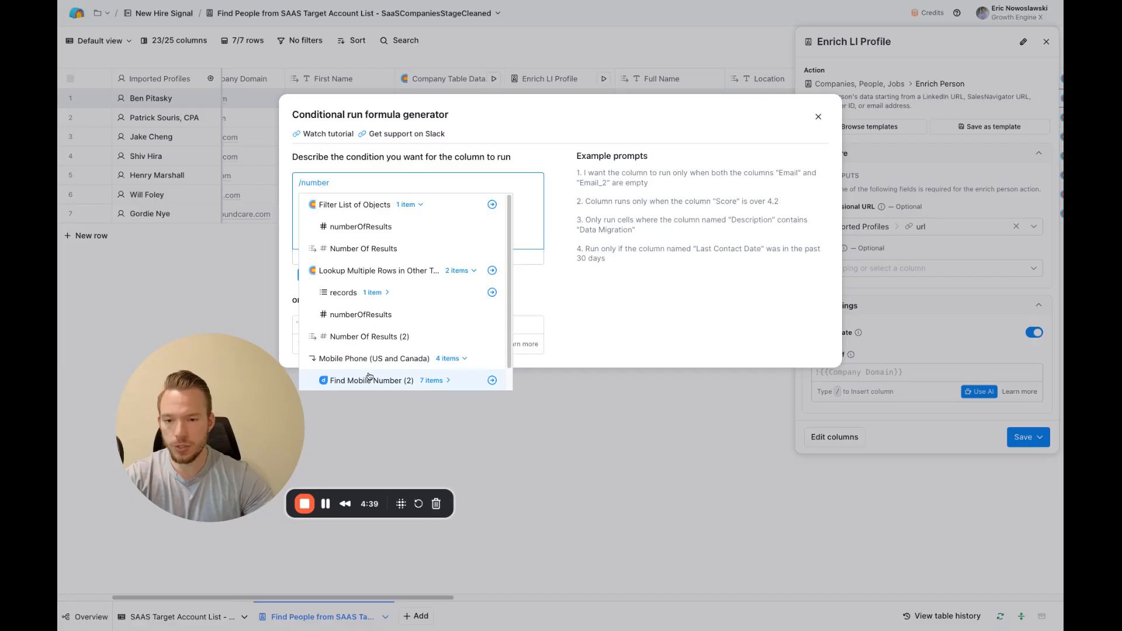
pyautogui.click(368, 336)
pyautogui.write('is ')
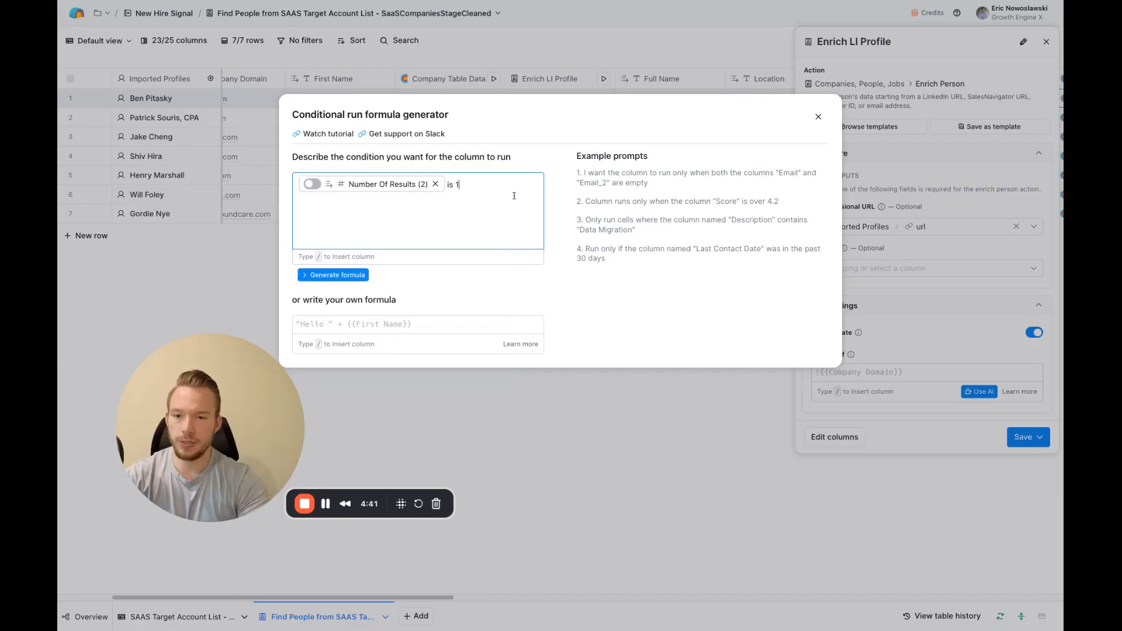
pyautogui.write('1')
pyautogui.click(341, 275)
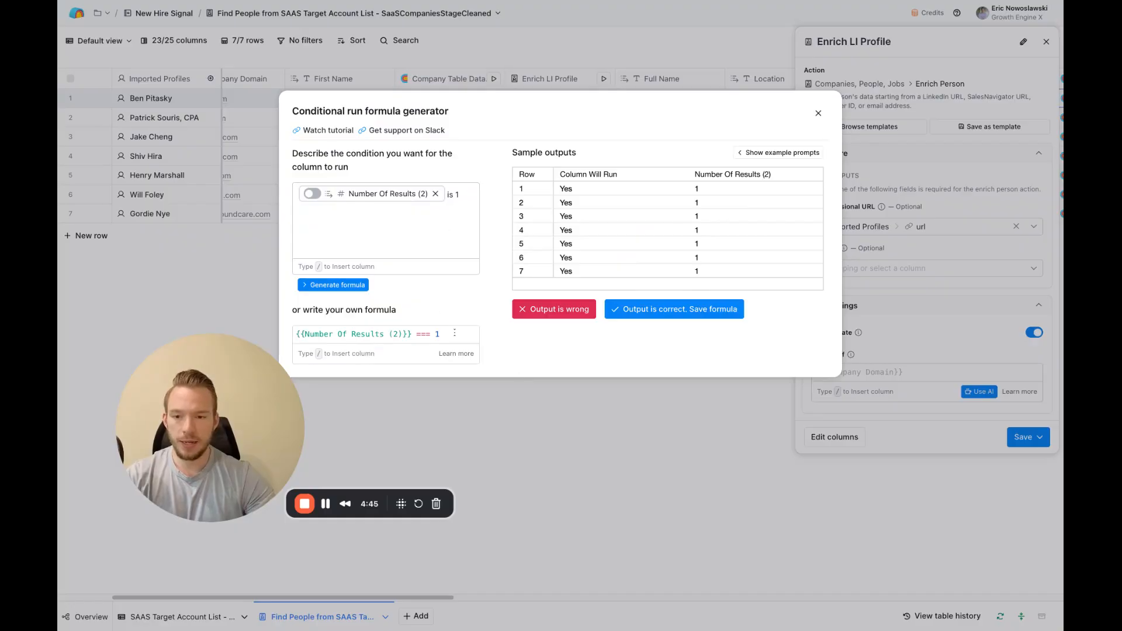
pyautogui.click(651, 314)
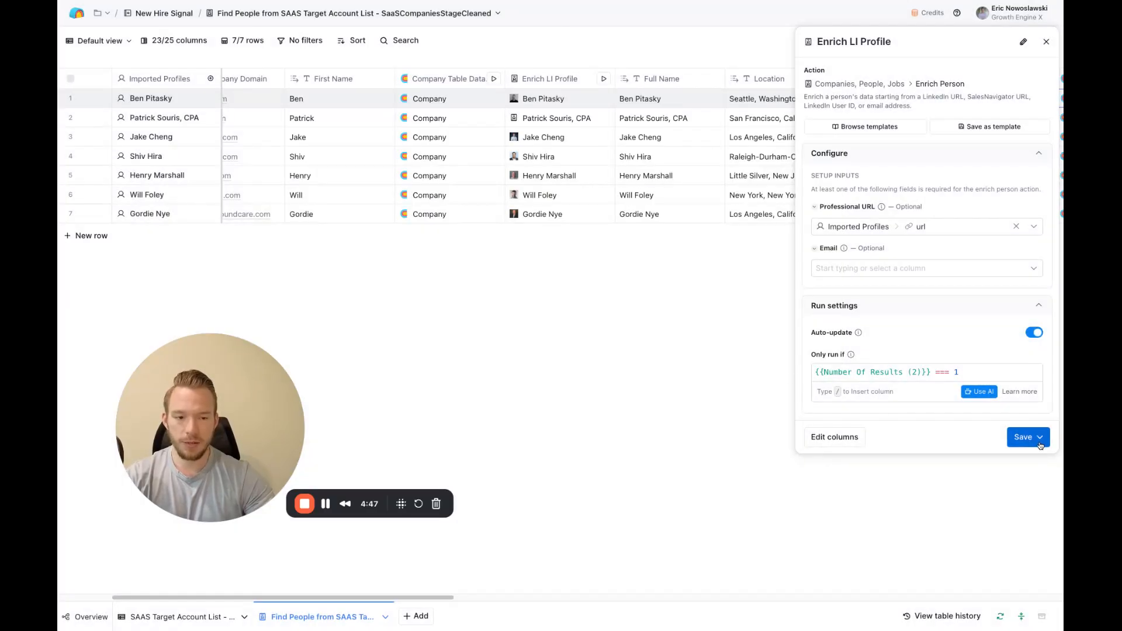
# Step: Save the column without running it, then review and close the Slack alert column's settings
pyautogui.click(1041, 437)
pyautogui.click(974, 486)
pyautogui.moveTo(449, 599); pyautogui.dragTo(897, 599)
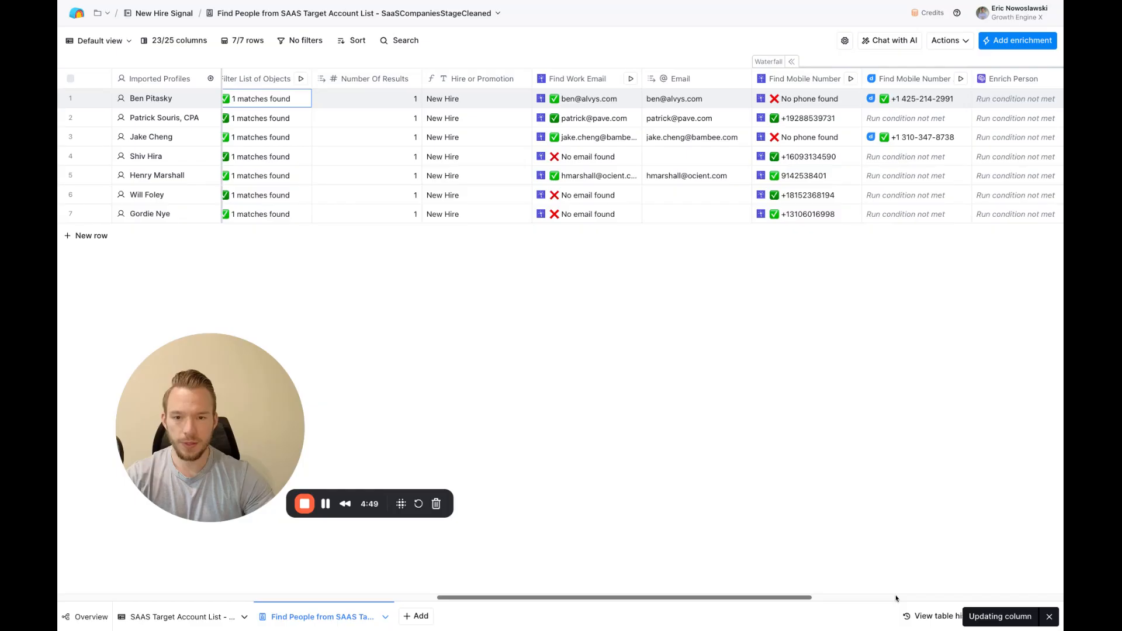
pyautogui.click(903, 78)
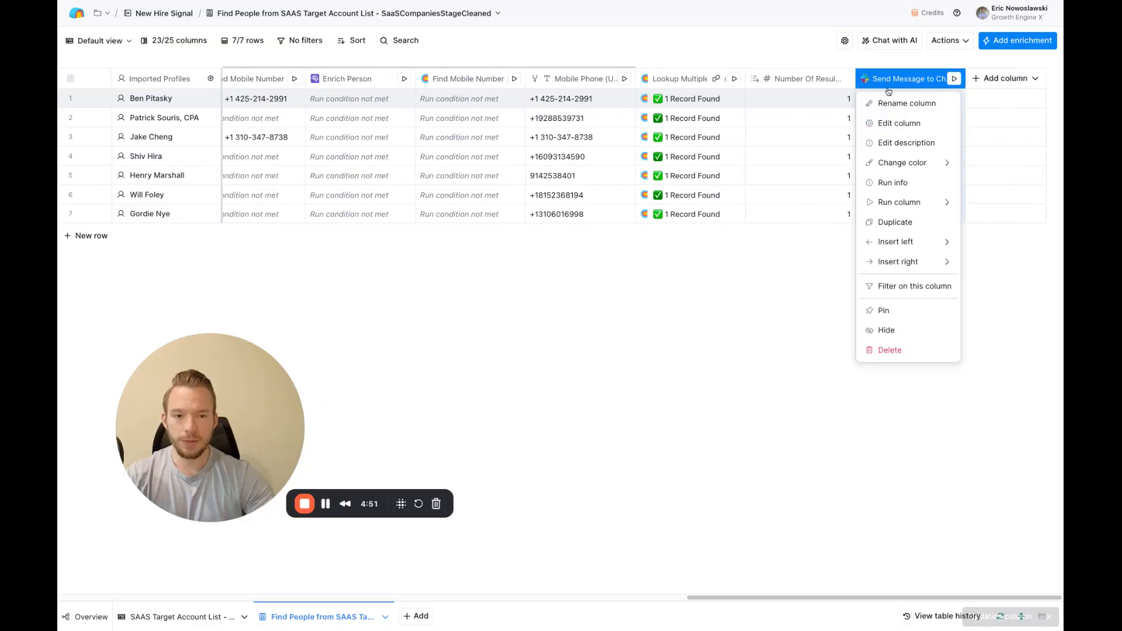
pyautogui.click(877, 125)
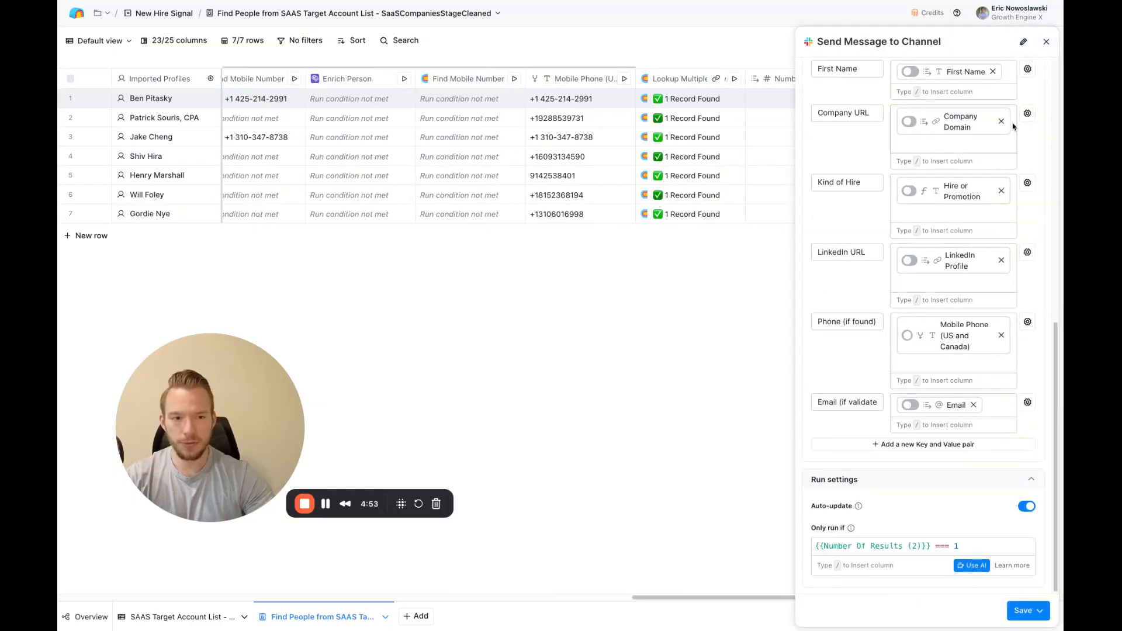
pyautogui.click(1046, 41)
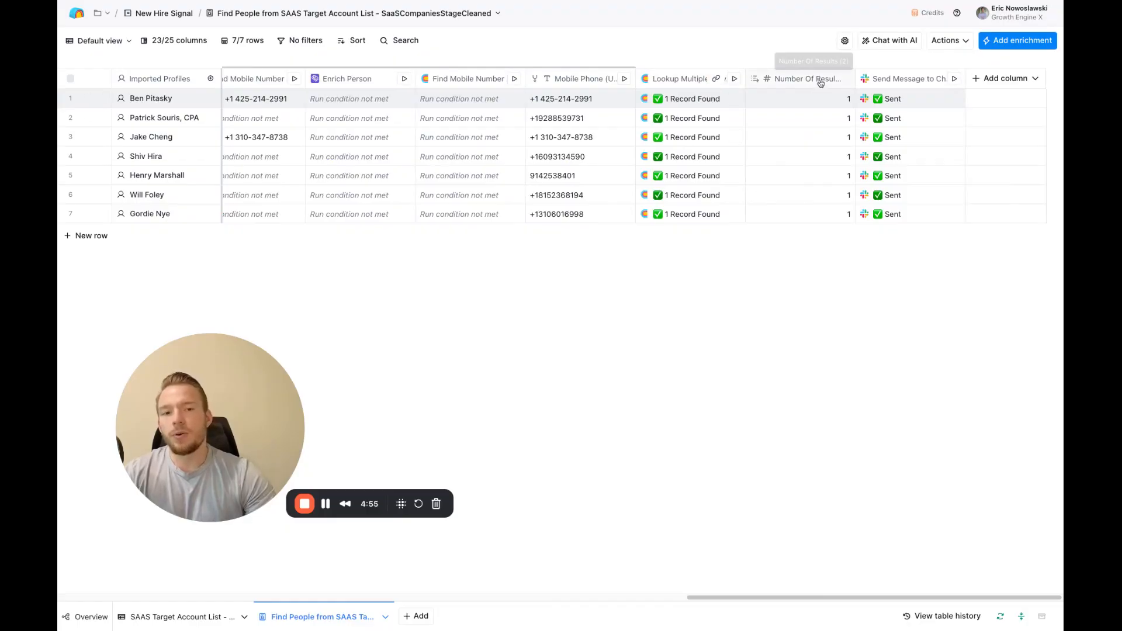
pyautogui.moveTo(835, 597); pyautogui.dragTo(552, 599)
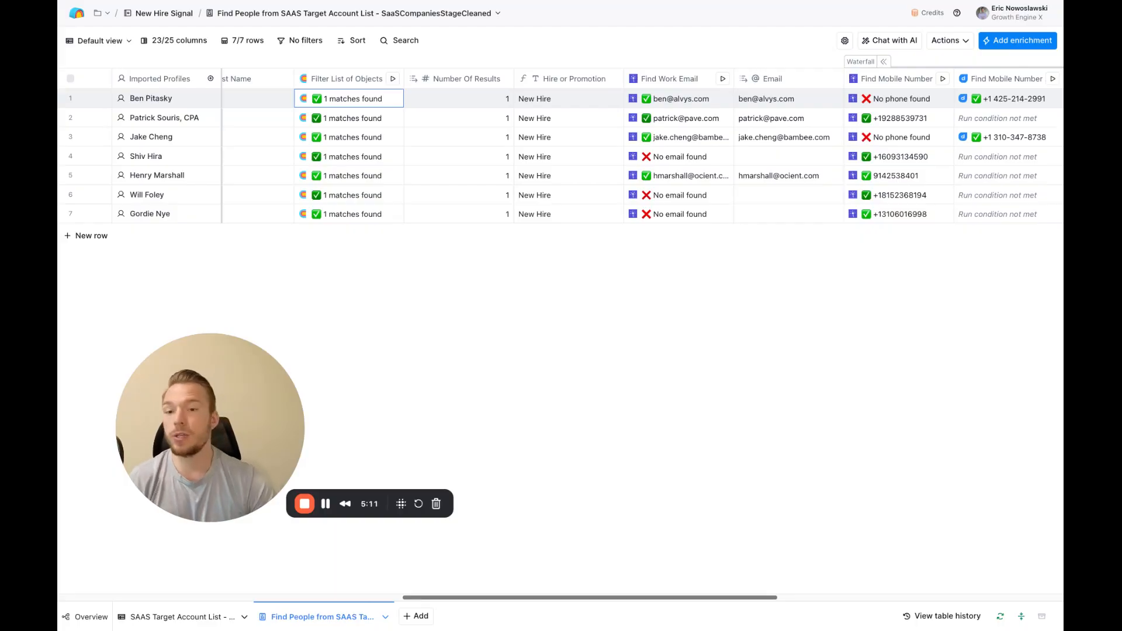
pyautogui.hscroll(10, 614, 149)
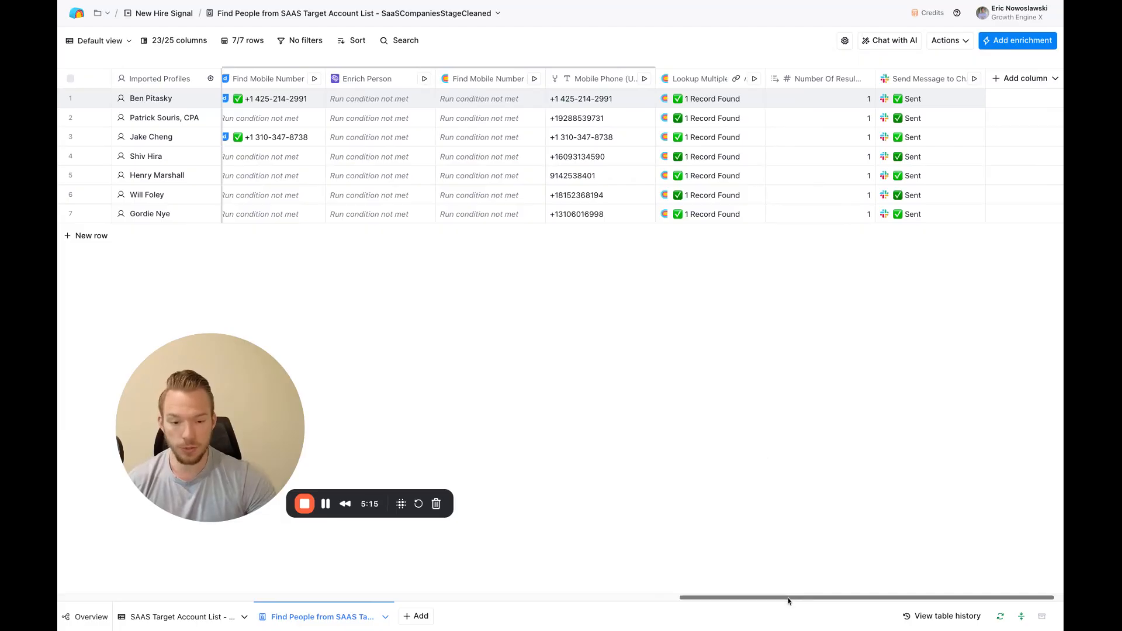
pyautogui.moveTo(789, 602); pyautogui.dragTo(636, 592)
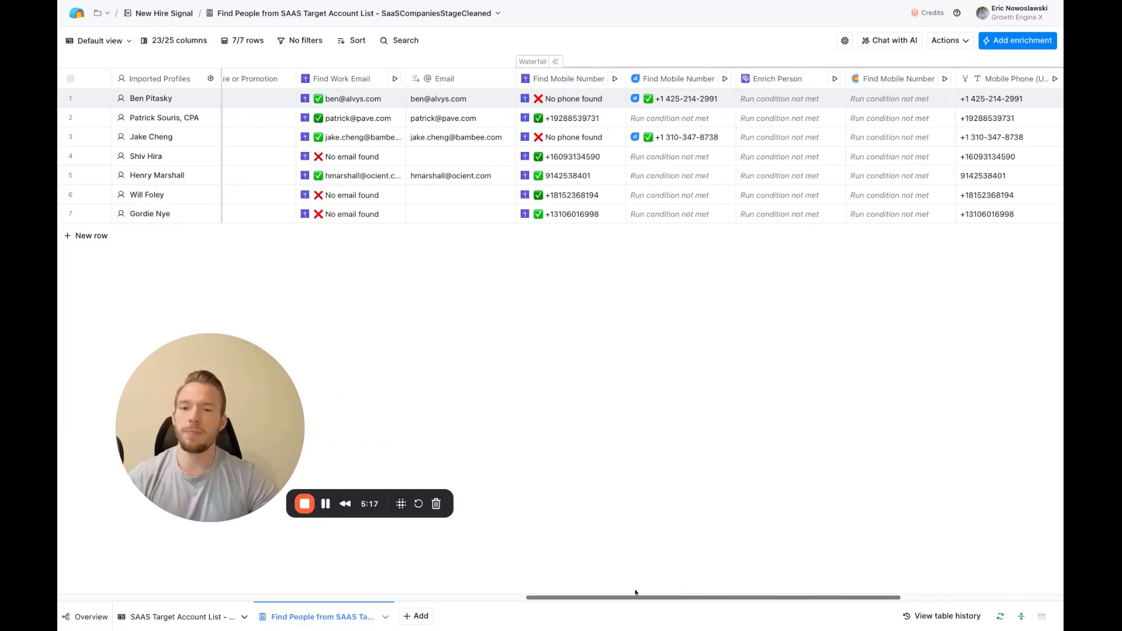
pyautogui.hscroll(-1, 636, 593)
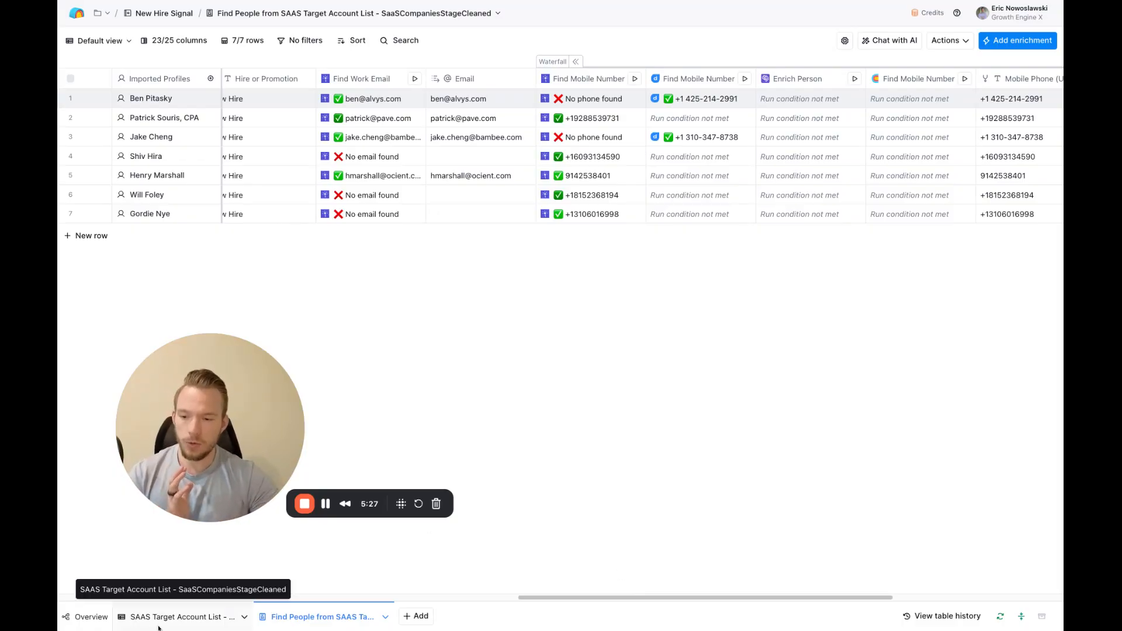
pyautogui.click(180, 616)
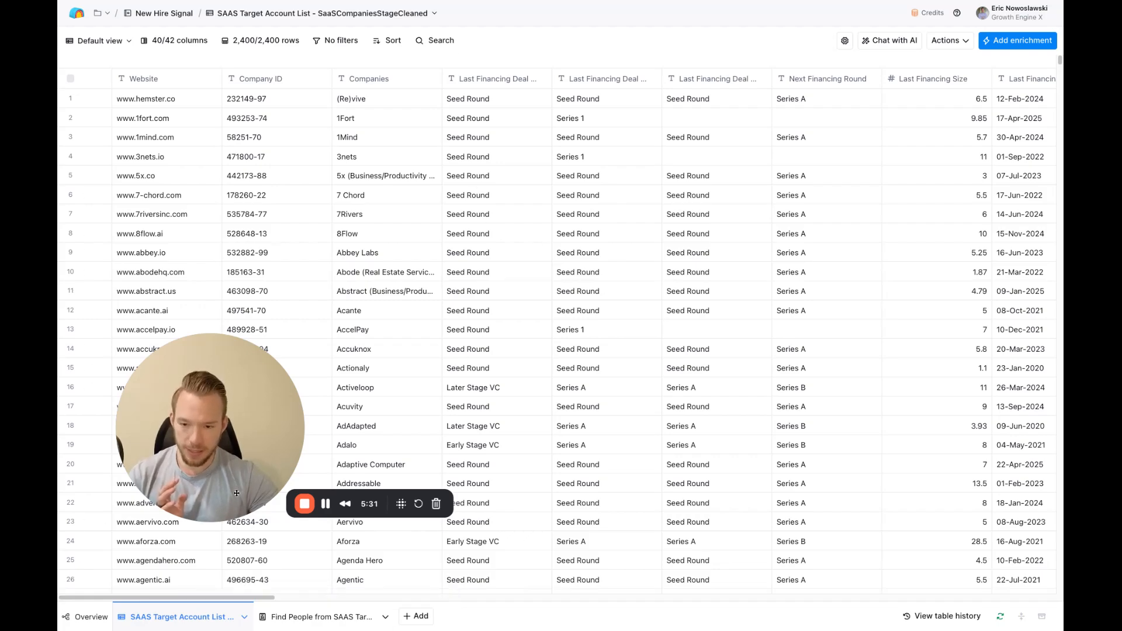
pyautogui.moveTo(233, 597); pyautogui.dragTo(1010, 597)
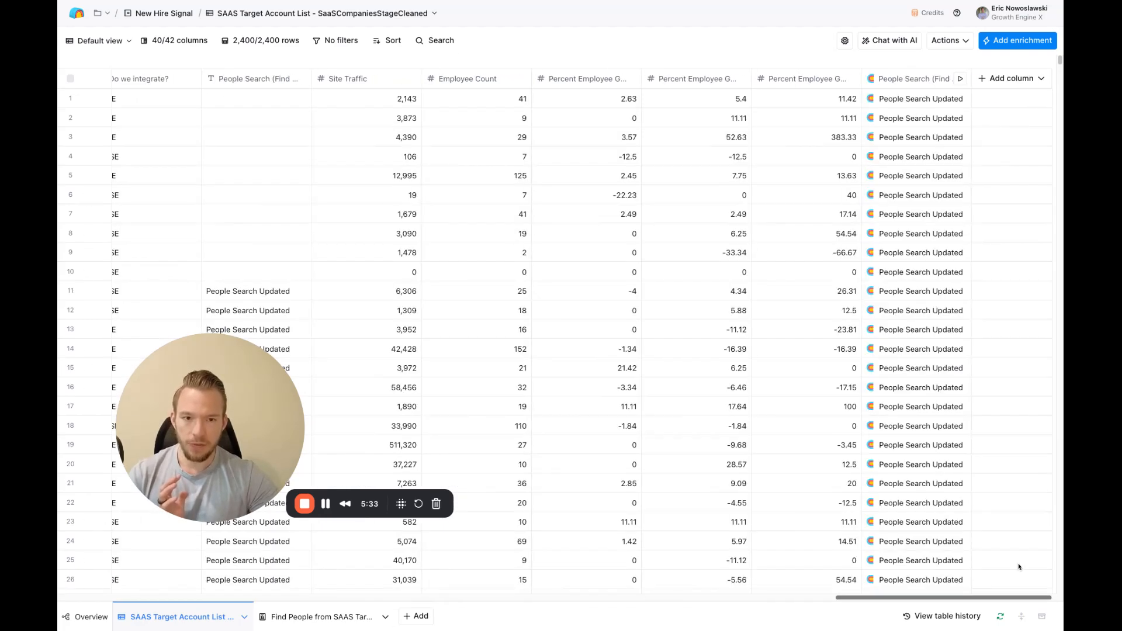
pyautogui.click(950, 42)
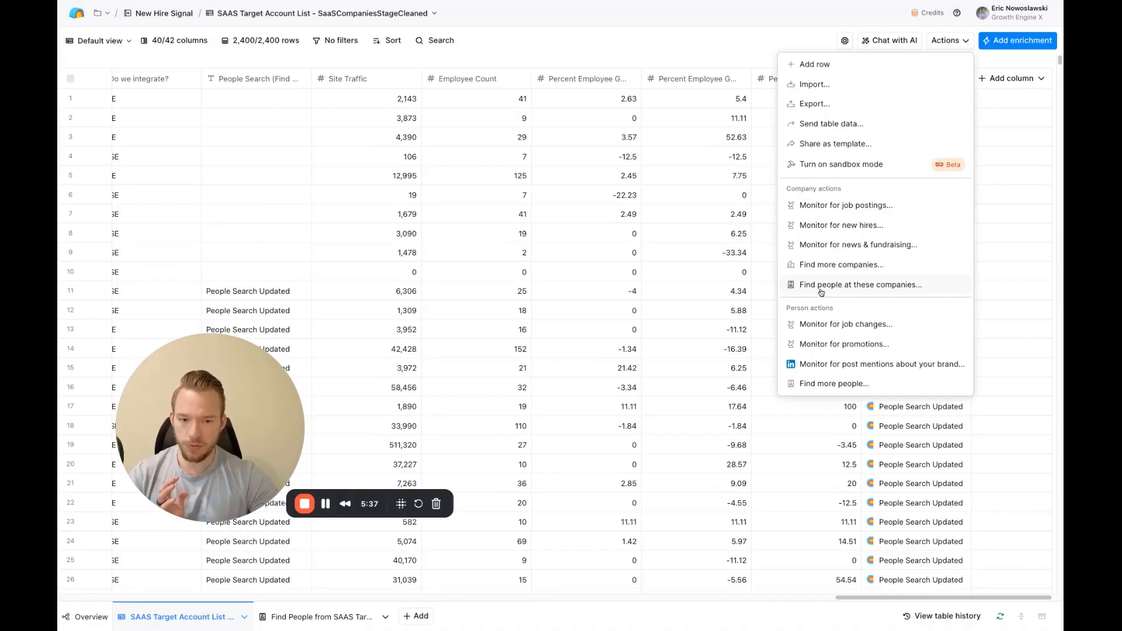
pyautogui.click(317, 617)
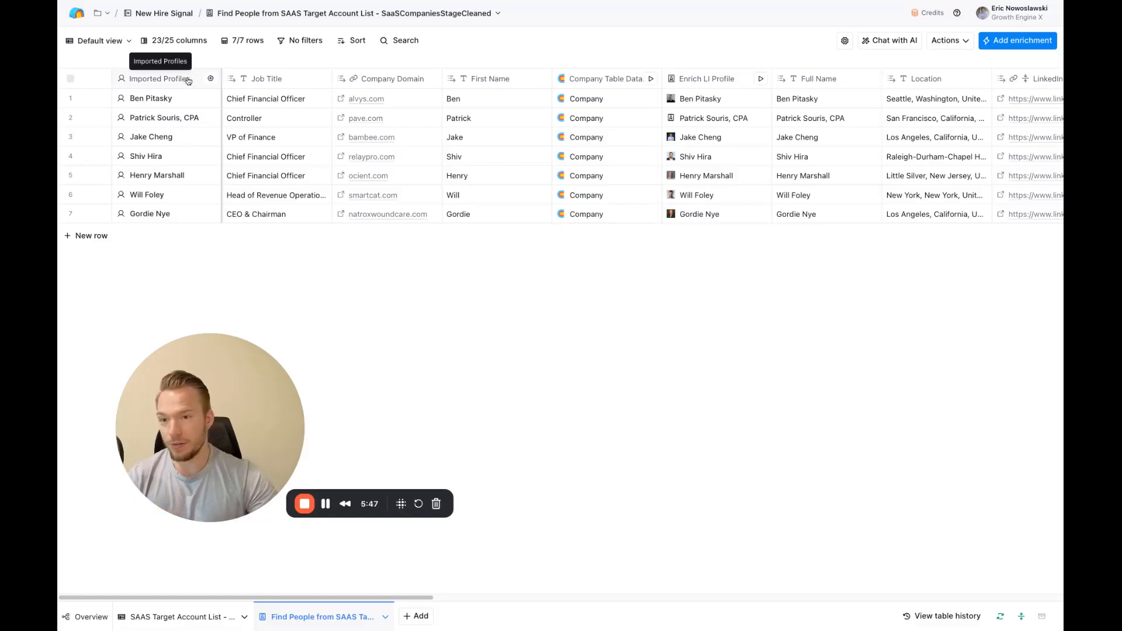
# Step: Review the people-search source's filters from the Imported Profiles column's Sources
pyautogui.click(170, 81)
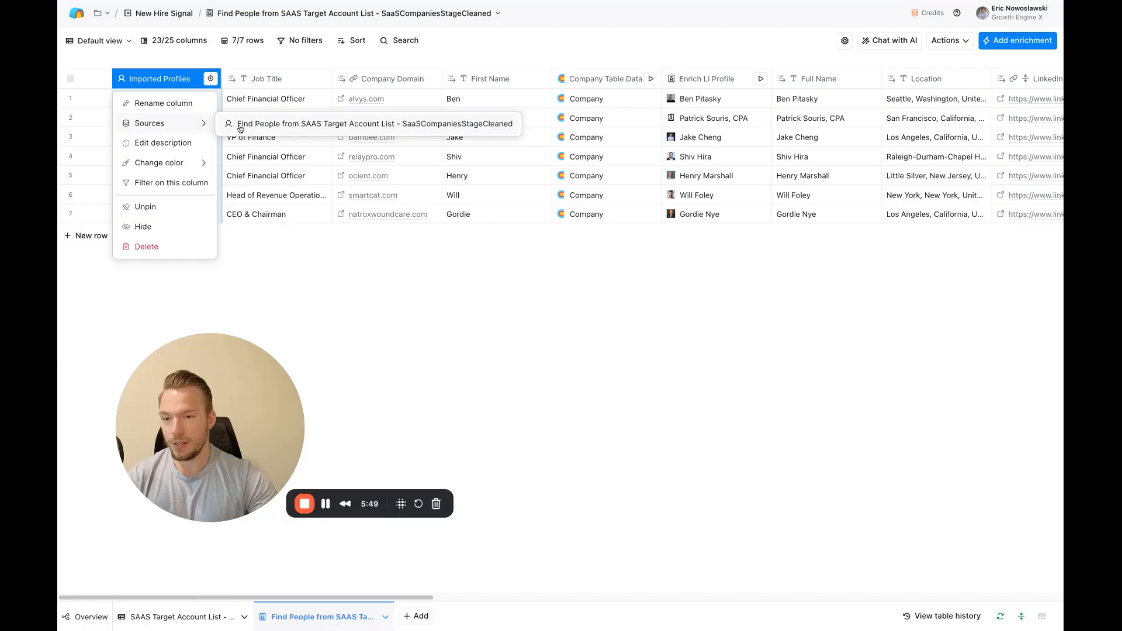
pyautogui.click(240, 129)
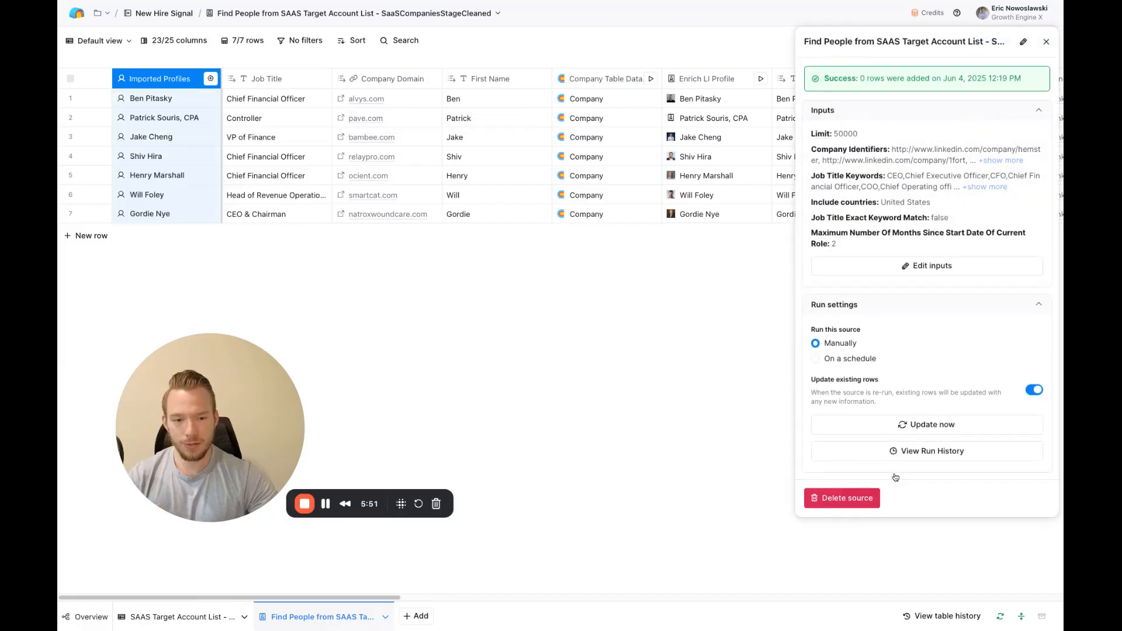
pyautogui.click(930, 266)
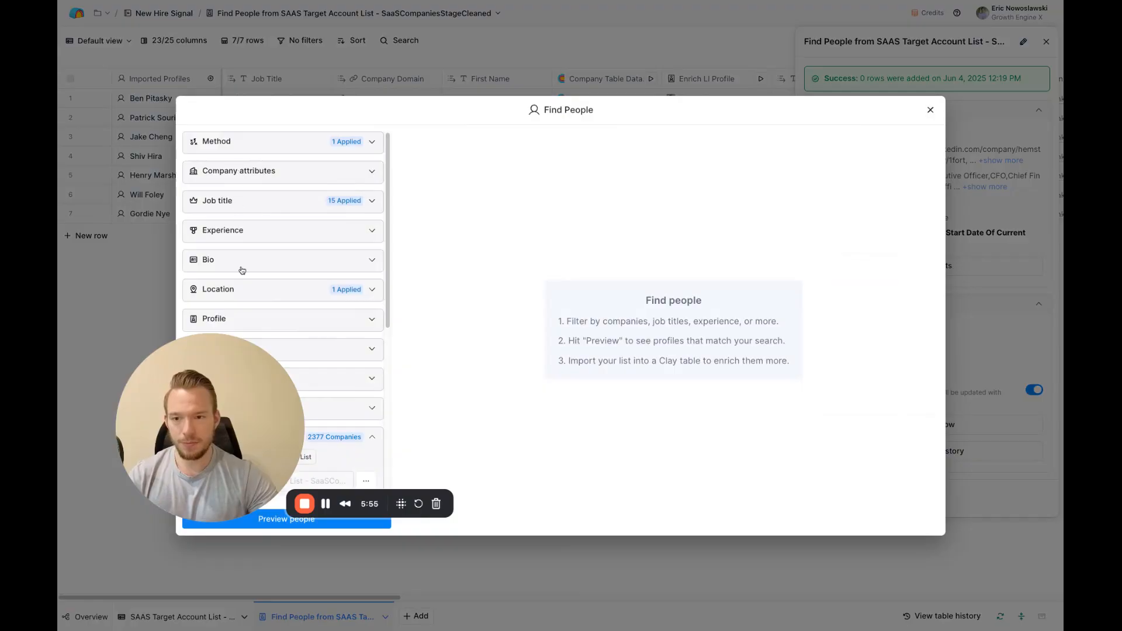
pyautogui.scroll(-4, 286, 365)
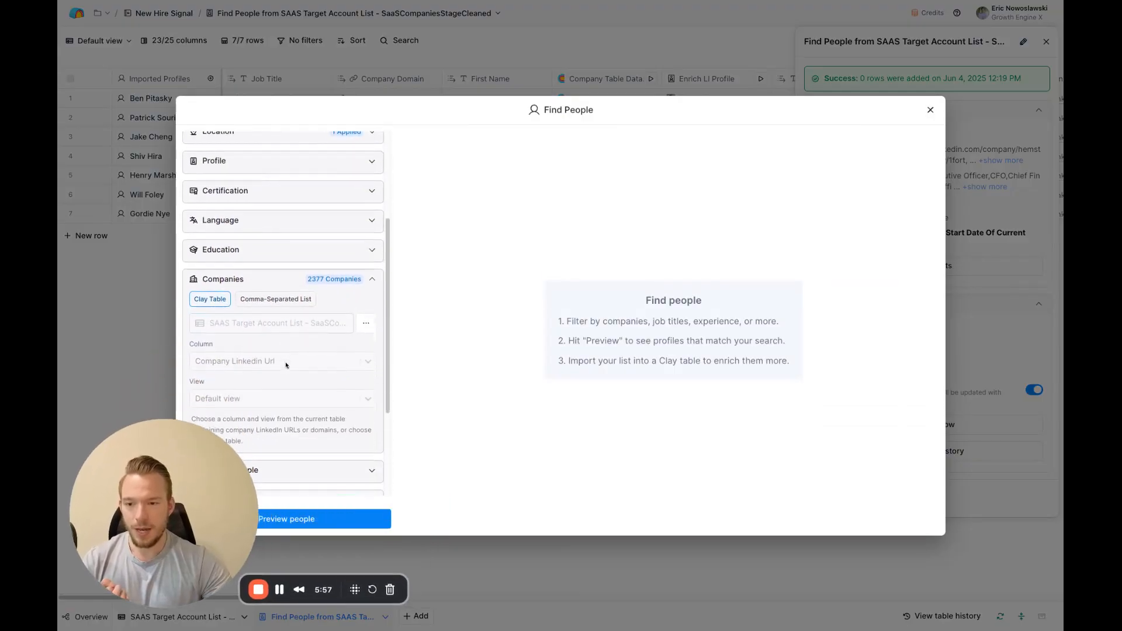
pyautogui.scroll(-2, 285, 365)
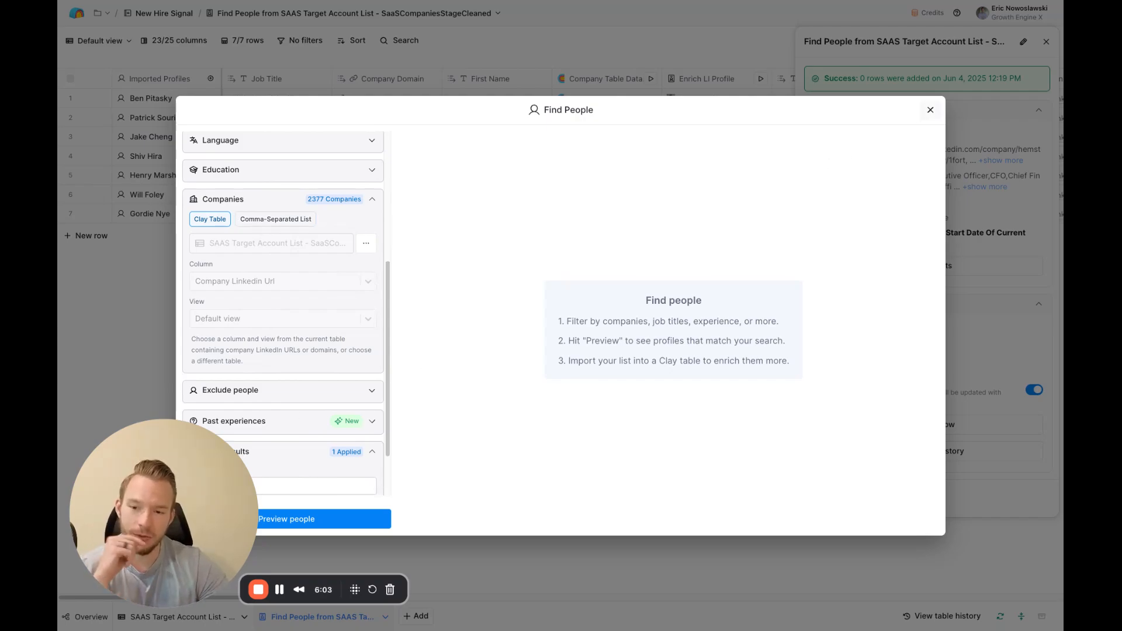
pyautogui.scroll(-2, 272, 367)
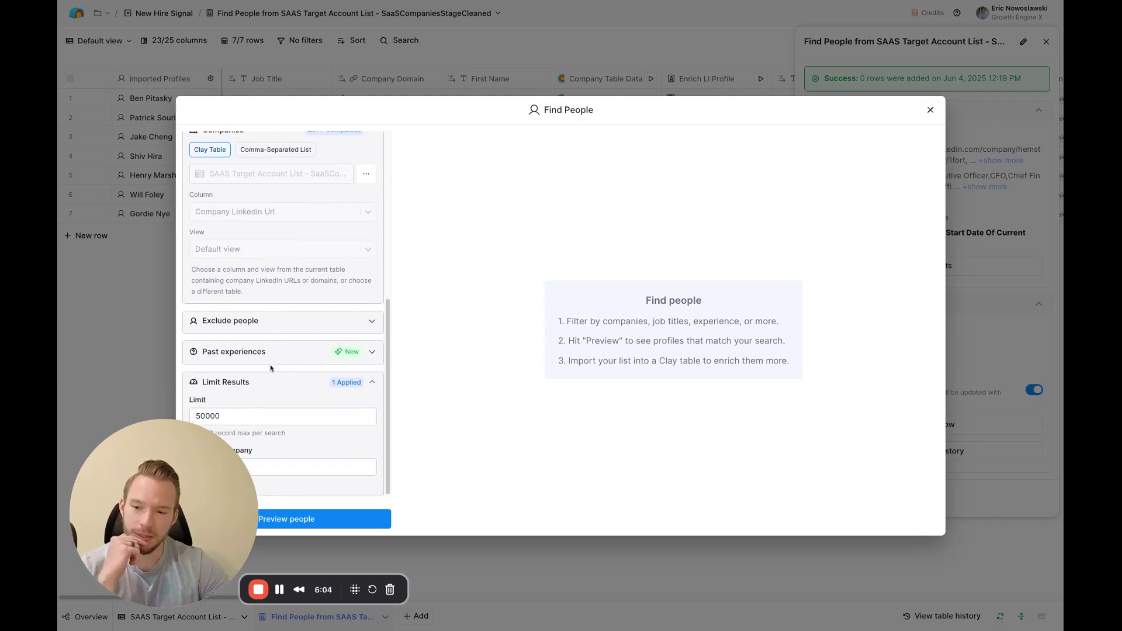
pyautogui.click(932, 109)
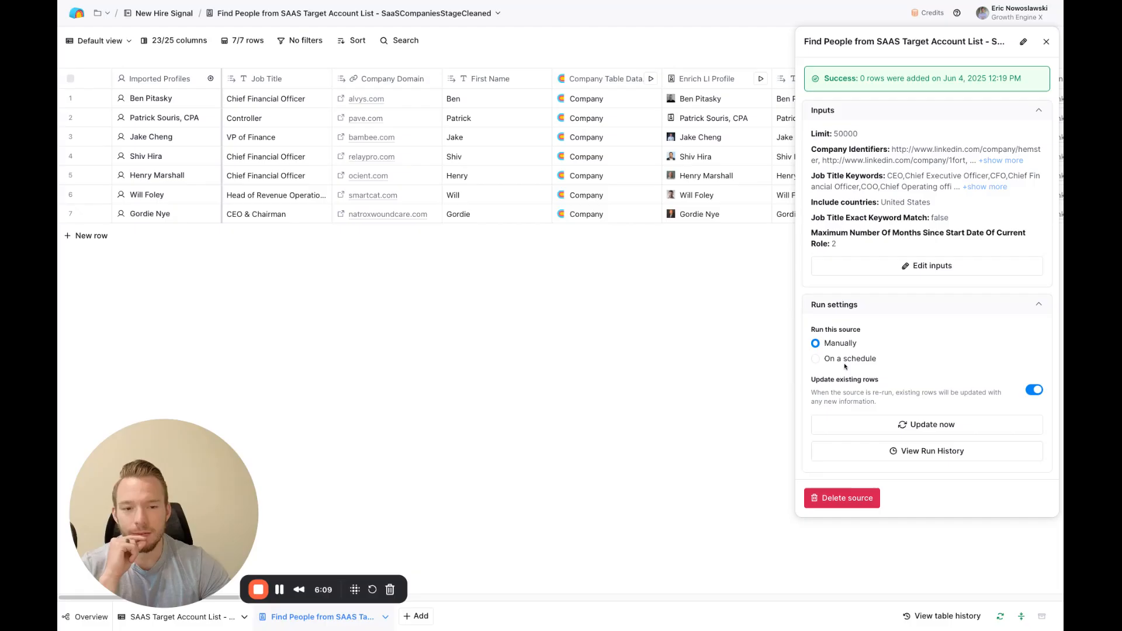
# Step: Set the source to run on a schedule every 1 day and close its settings
pyautogui.click(817, 358)
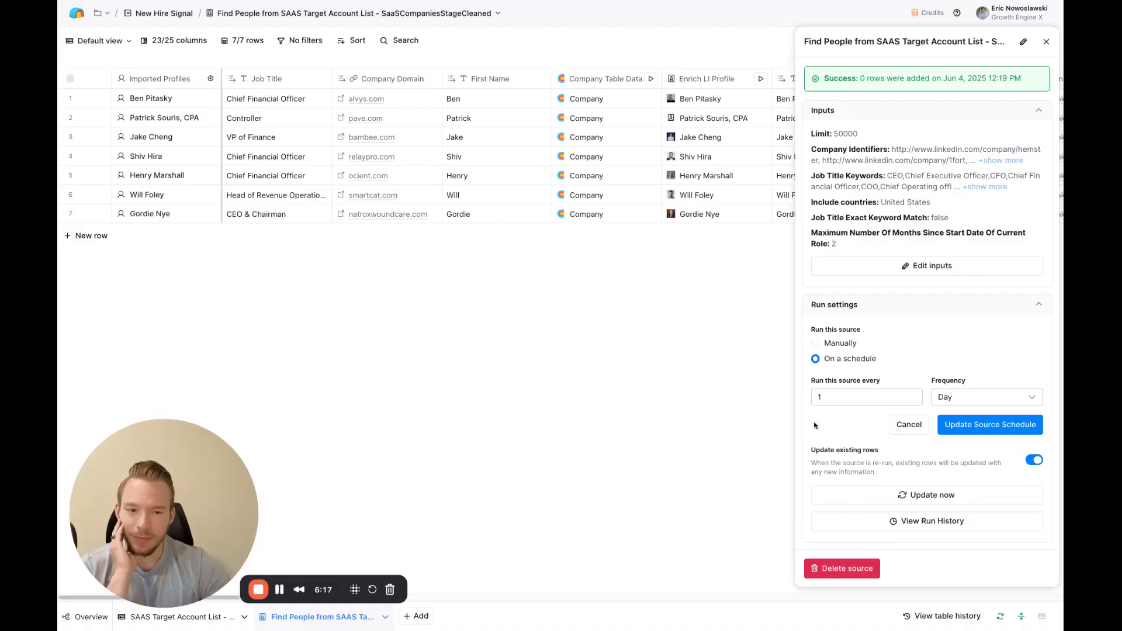
pyautogui.click(1046, 43)
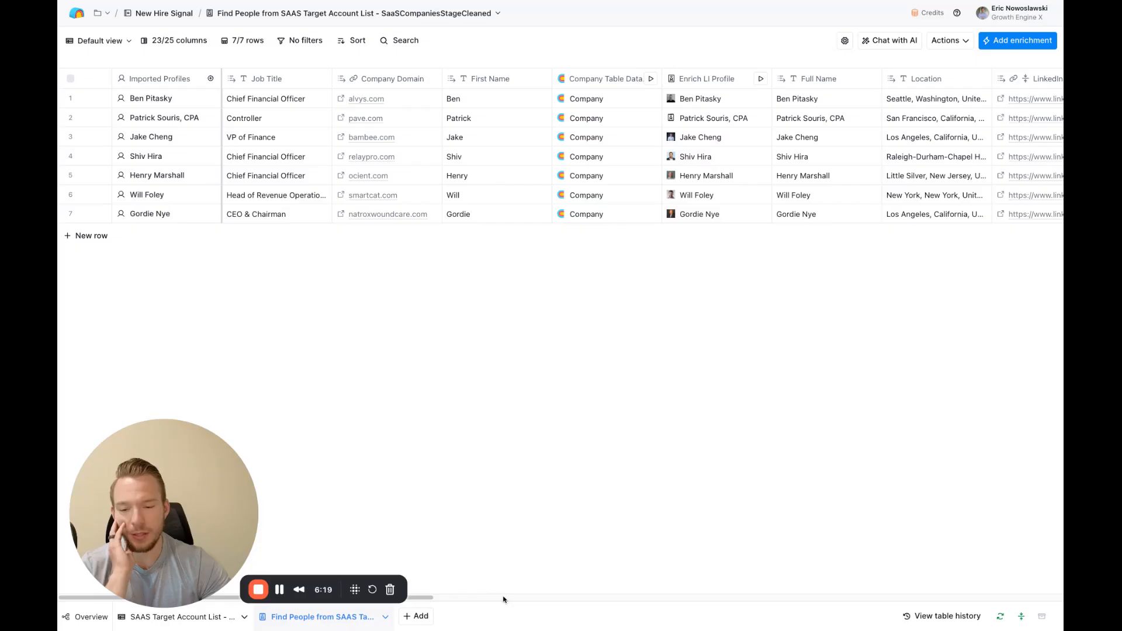
pyautogui.hscroll(10, 504, 600)
pyautogui.hscroll(-5, 474, 600)
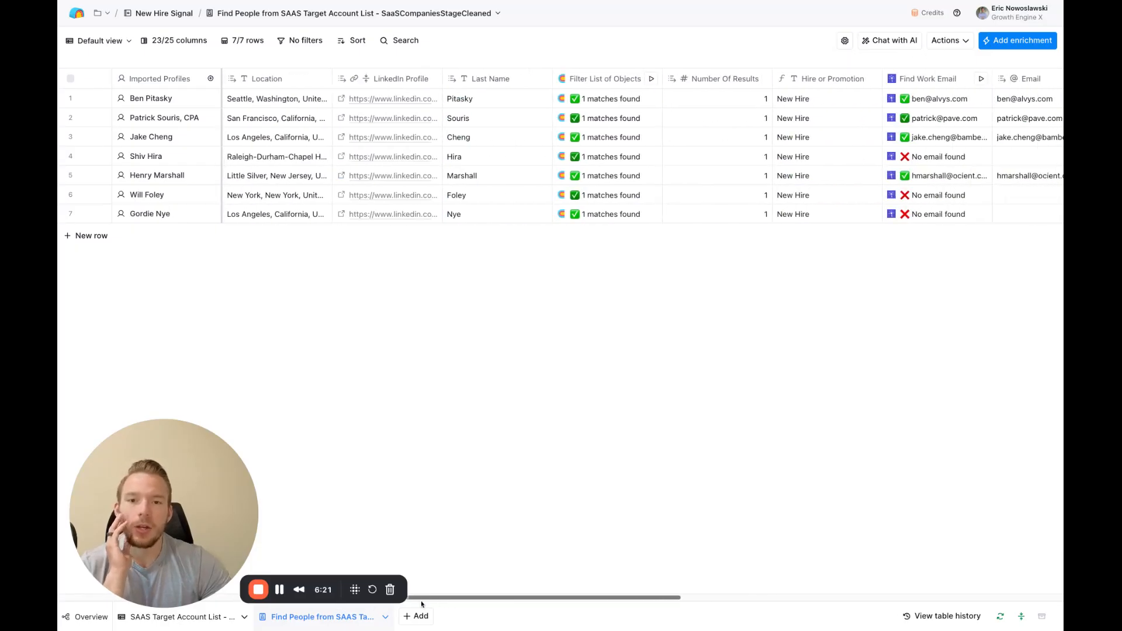
pyautogui.hscroll(5, 423, 604)
pyautogui.hscroll(5, 491, 603)
pyautogui.hscroll(5, 570, 603)
pyautogui.hscroll(5, 649, 601)
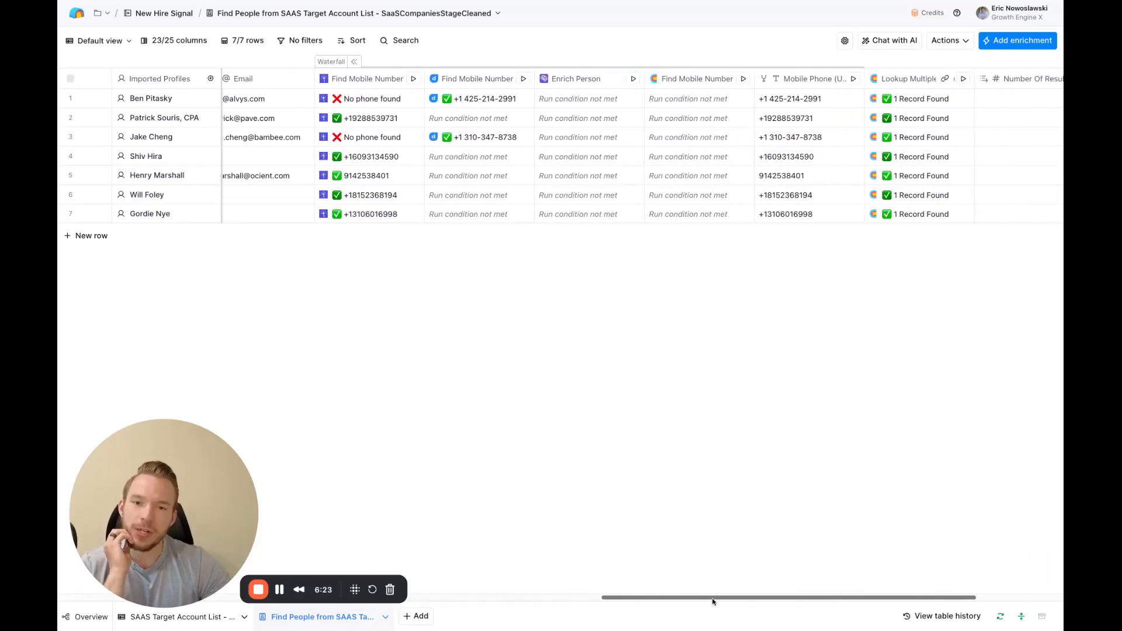
pyautogui.hscroll(5, 713, 601)
pyautogui.hscroll(1, 790, 596)
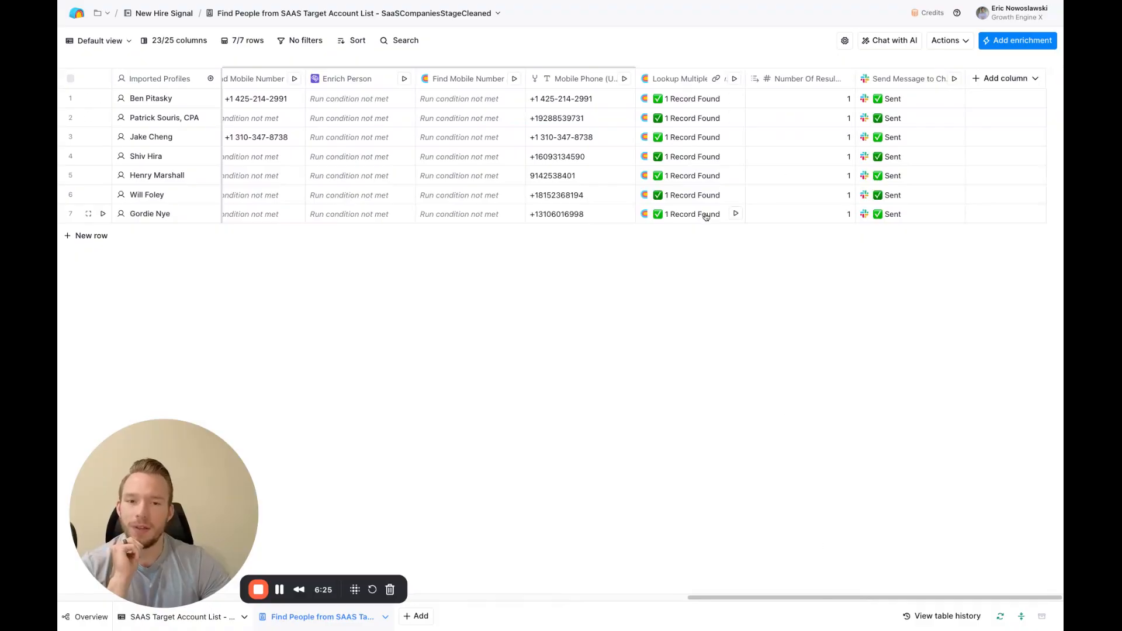